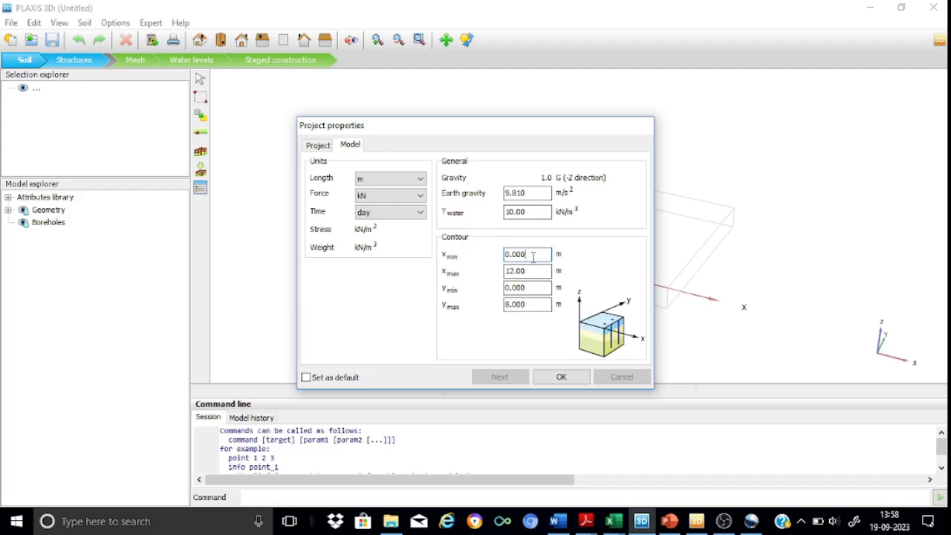
Step: Set the model contour to x from -8 to 8 m and y from -0.5 to 0.5 m, and accept the project properties
{"action": "type", "text": "-8"}
{"action": "key", "text": "Tab"}
{"action": "type", "text": "8"}
{"action": "left_click", "coordinate": [542, 289]}
{"action": "type", "text": "-0.5"}
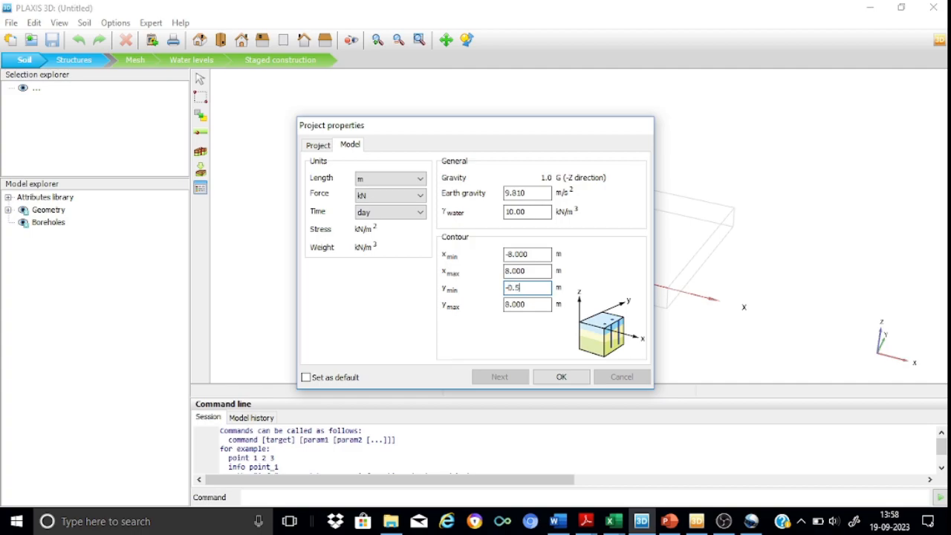
{"action": "left_click", "coordinate": [534, 304]}
{"action": "type", "text": "0.5"}
{"action": "left_click", "coordinate": [540, 288]}
{"action": "left_click", "coordinate": [558, 377]}
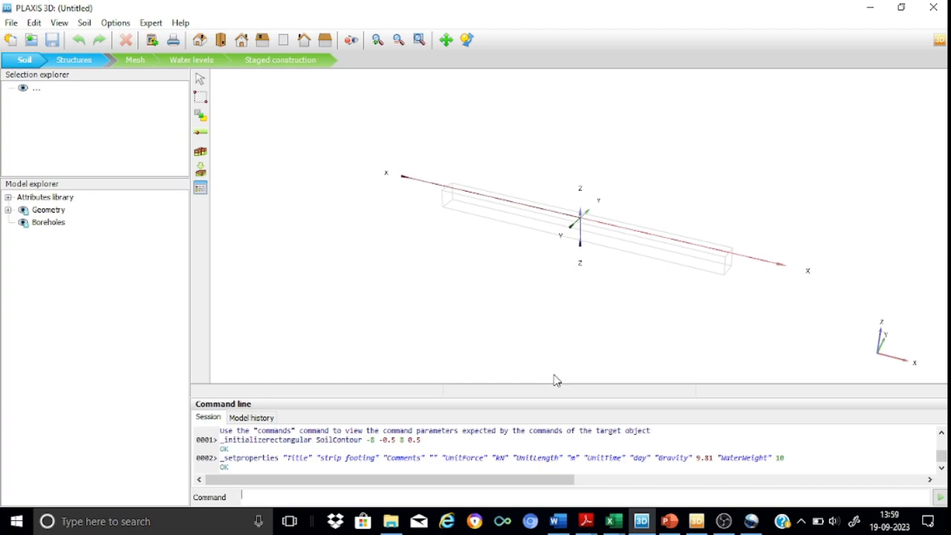
Step: Create a borehole at the model origin (0, 0, 0)
{"action": "left_click", "coordinate": [377, 40]}
{"action": "left_click_drag", "start_coordinate": [558, 200], "coordinate": [598, 259]}
{"action": "left_click", "coordinate": [203, 154]}
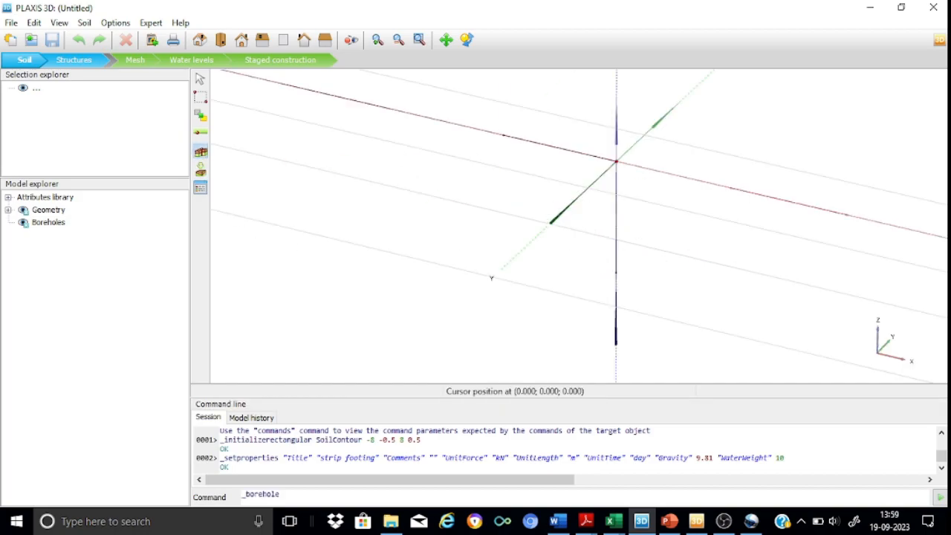
{"action": "left_click", "coordinate": [616, 160]}
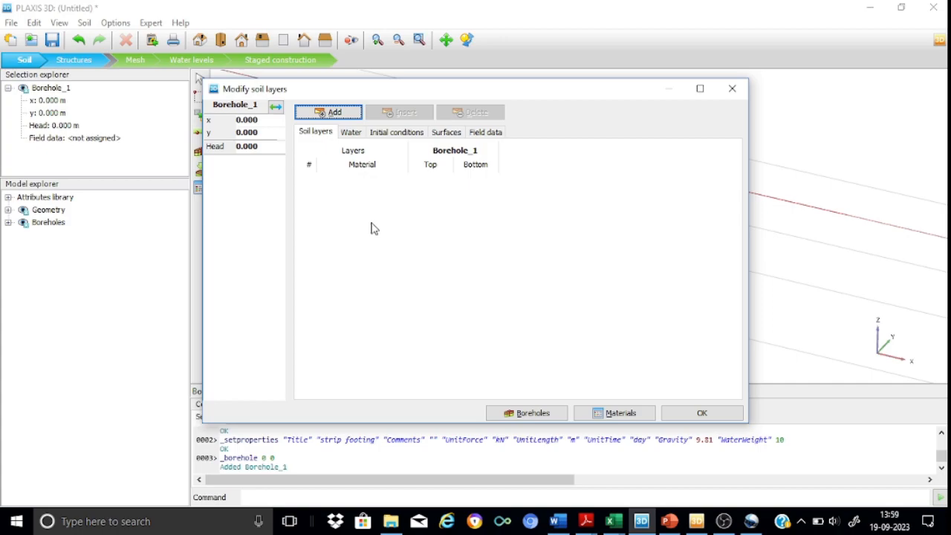
Step: Add a soil layer to the borehole with its bottom at -8 m
{"action": "left_click", "coordinate": [334, 114]}
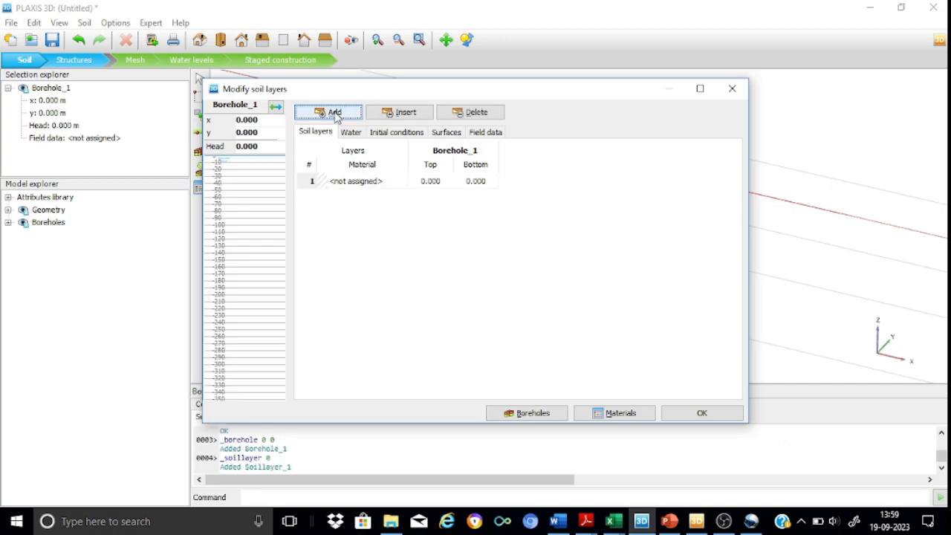
{"action": "left_click", "coordinate": [480, 184]}
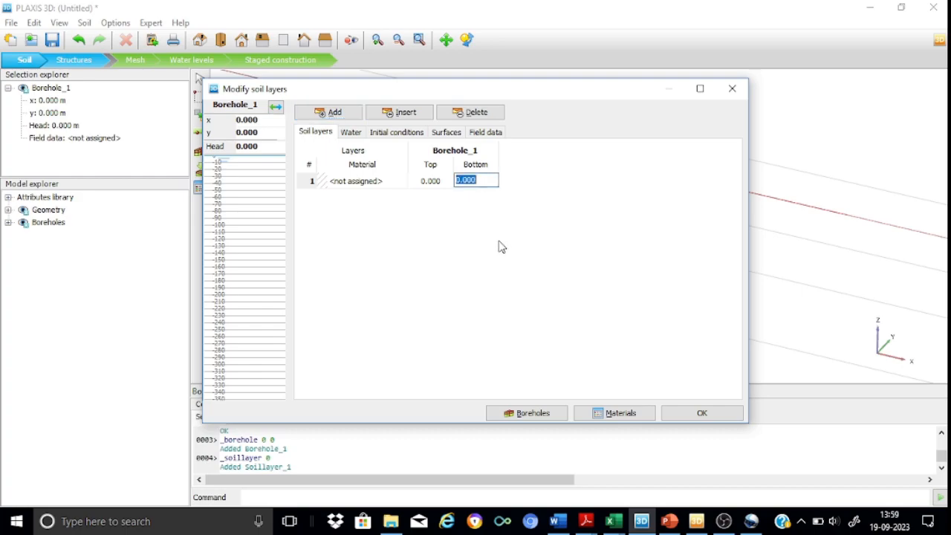
{"action": "type", "text": "-8"}
{"action": "key", "text": "Return"}
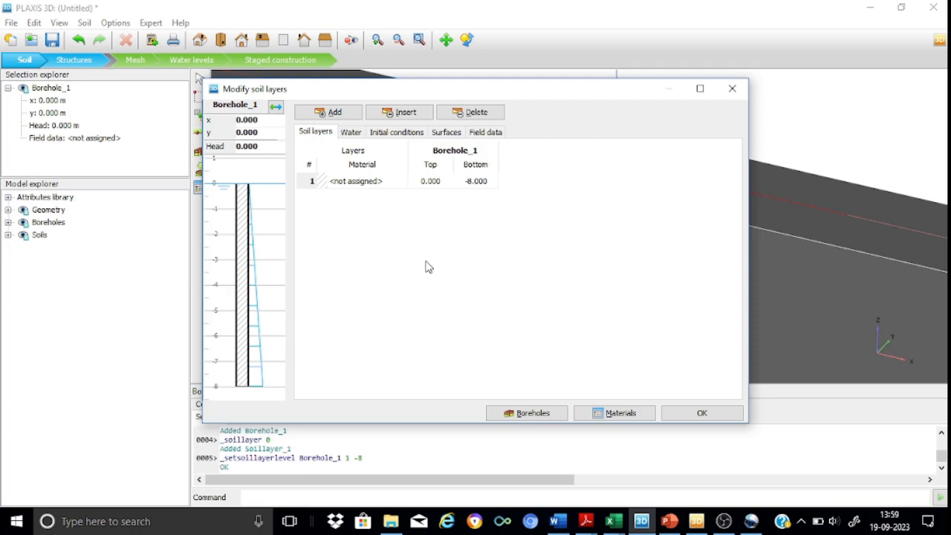
Step: Set the borehole's water head to -8 m
{"action": "left_click", "coordinate": [257, 146]}
{"action": "key", "text": "BackSpace"}
{"action": "key", "text": "BackSpace"}
{"action": "key", "text": "BackSpace"}
{"action": "key", "text": "BackSpace"}
{"action": "key", "text": "BackSpace"}
{"action": "type", "text": "-08.0"}
{"action": "left_click", "coordinate": [270, 131]}
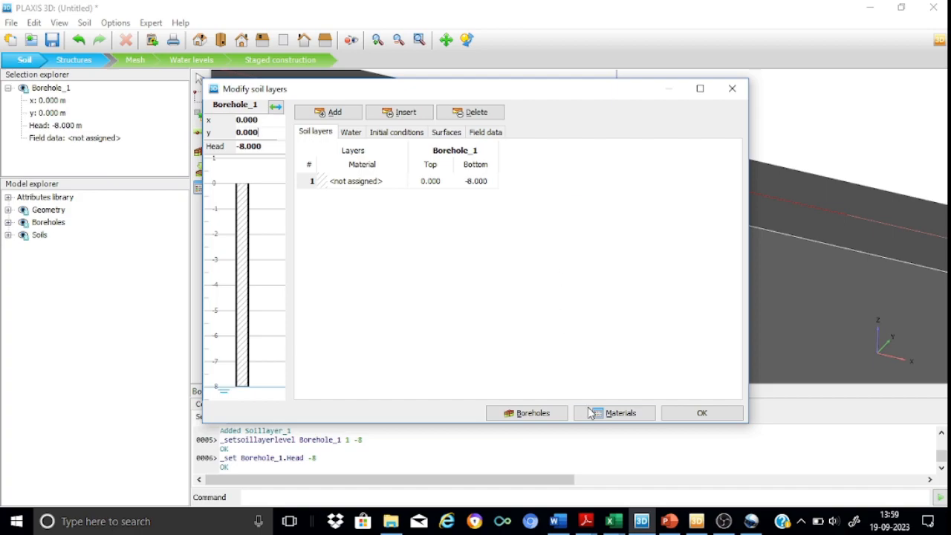
Step: Create a new soil material set named clay with an unsaturated unit weight of 16 and a saturated unit weight of 18 kN/m³
{"action": "left_click", "coordinate": [614, 415]}
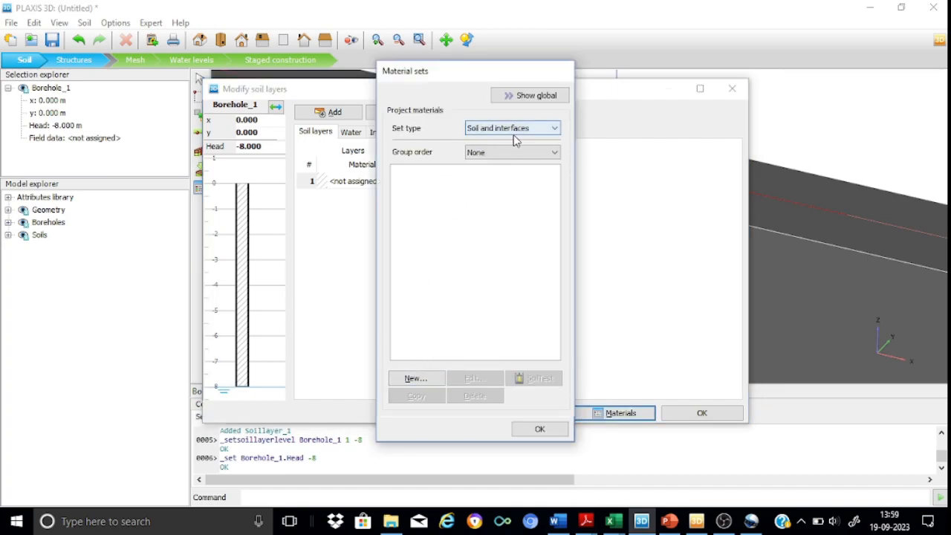
{"action": "left_click", "coordinate": [414, 377]}
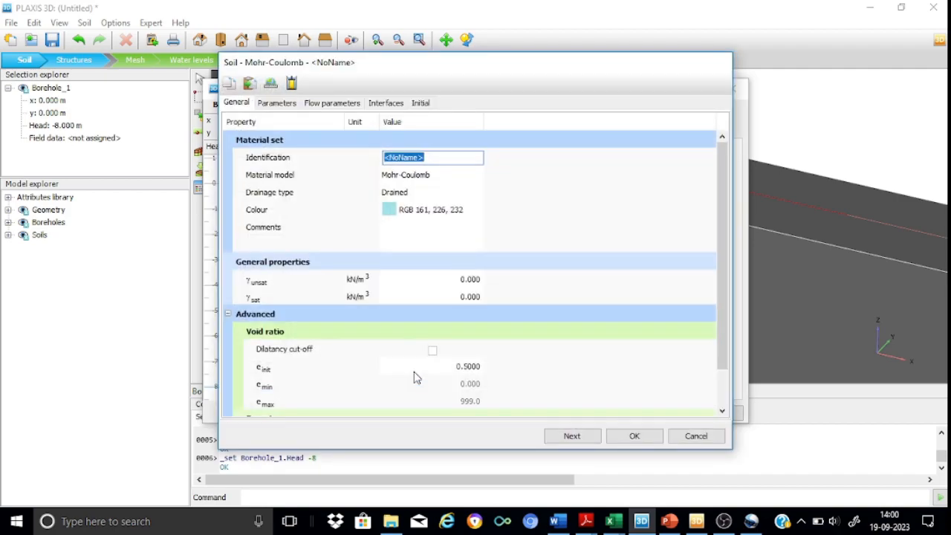
{"action": "type", "text": "d"}
{"action": "type", "text": "ay"}
{"action": "left_click", "coordinate": [471, 279]}
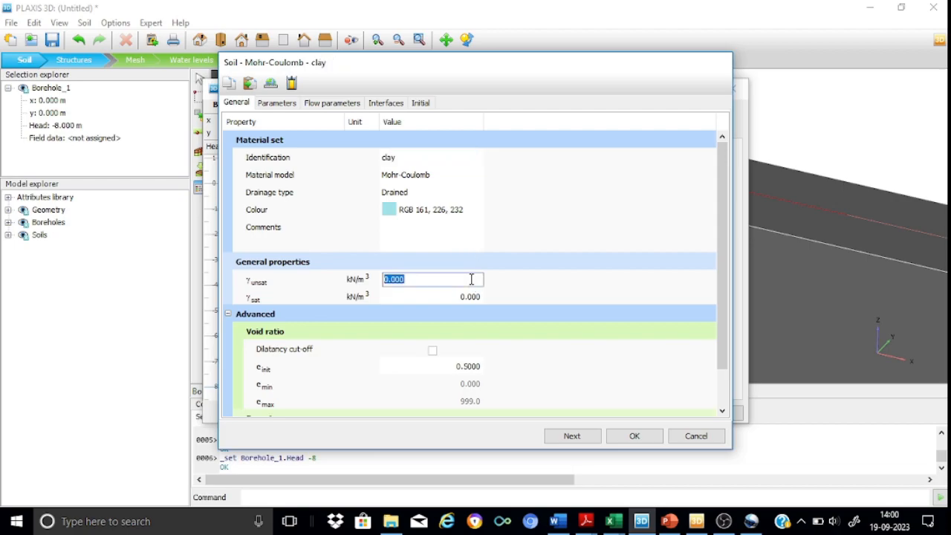
{"action": "type", "text": "16"}
{"action": "left_click", "coordinate": [479, 296]}
{"action": "type", "text": "18"}
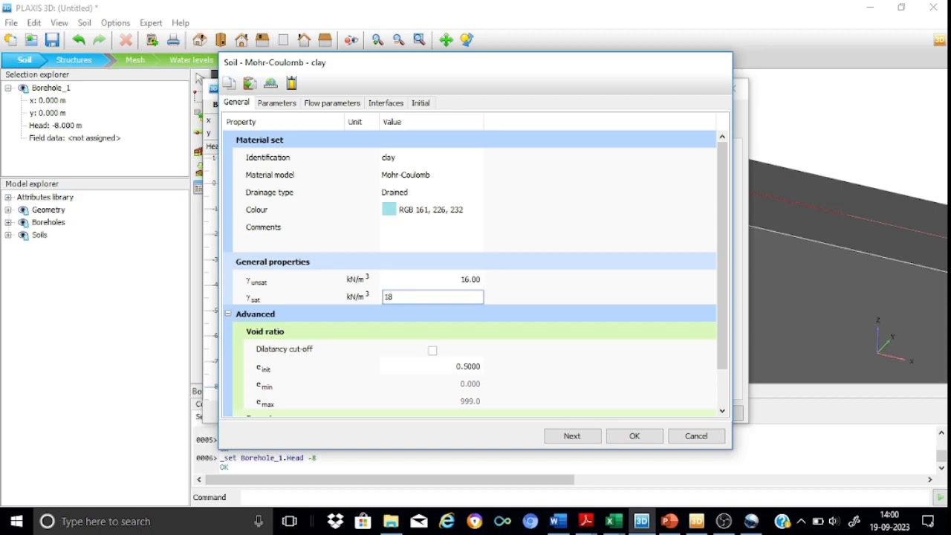
{"action": "left_click", "coordinate": [479, 279]}
Step: Set the clay's stiffness E' to 4000 kN/m² and Poisson's ratio to 0.25
{"action": "left_click", "coordinate": [281, 104]}
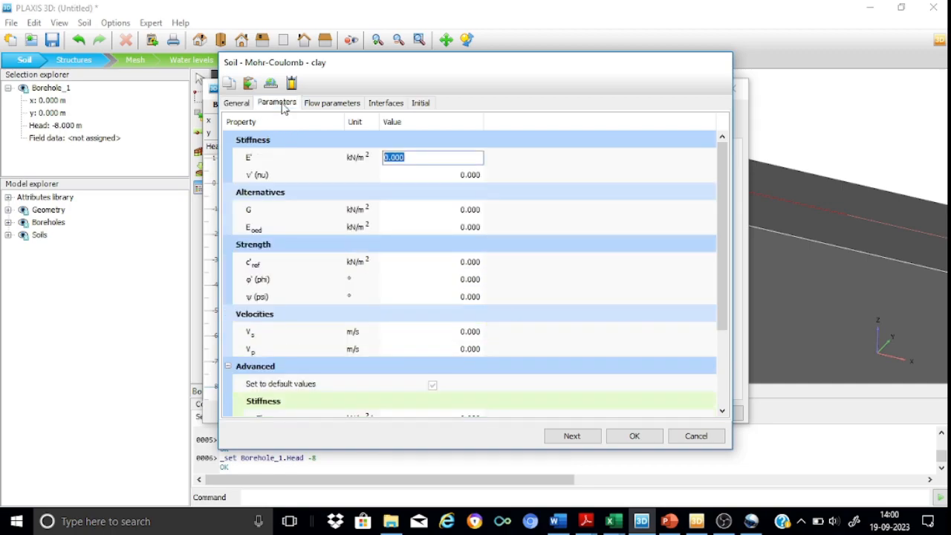
{"action": "type", "text": "4000"}
{"action": "left_click", "coordinate": [442, 176]}
{"action": "type", "text": "0.25"}
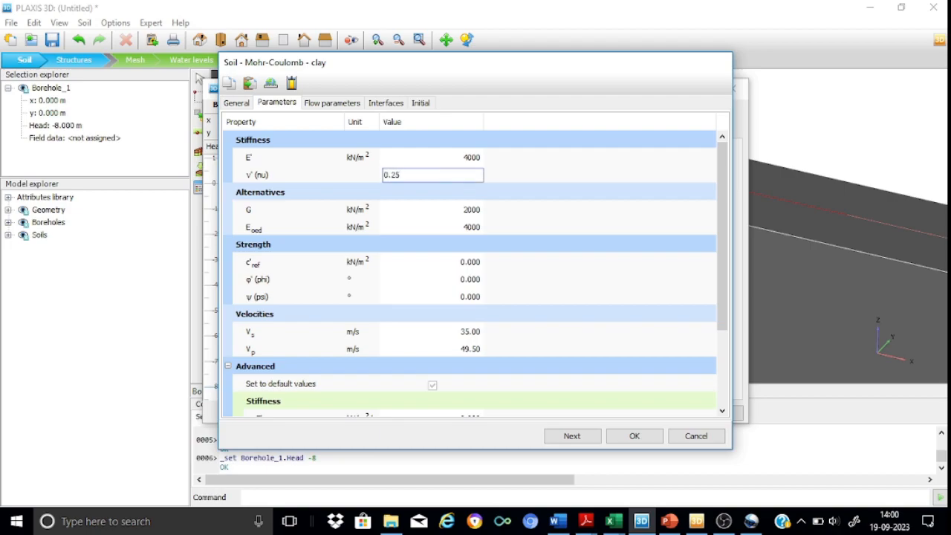
Step: Set the clay's cohesion to 12 kN/m² and friction angle to 24°, and save the material set
{"action": "left_click", "coordinate": [471, 263]}
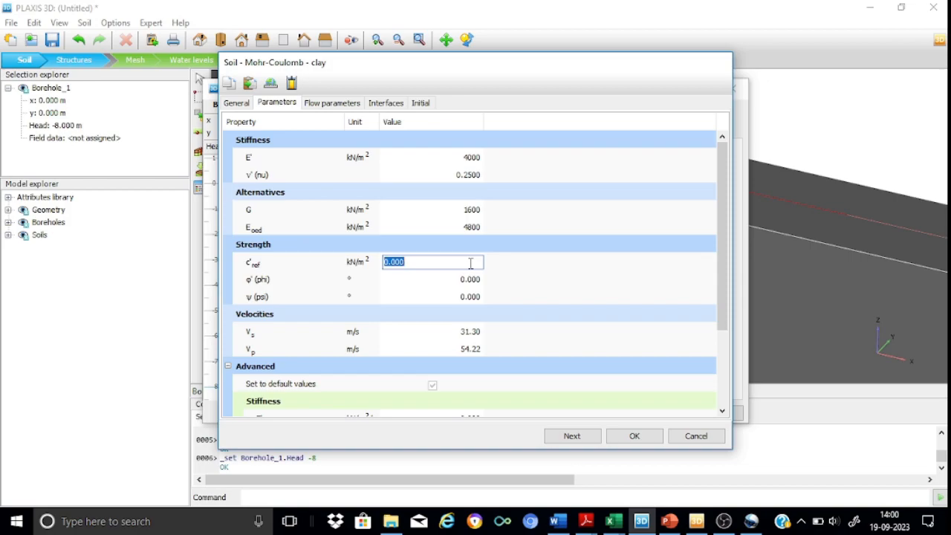
{"action": "type", "text": "12"}
{"action": "left_click", "coordinate": [473, 280]}
{"action": "type", "text": "24"}
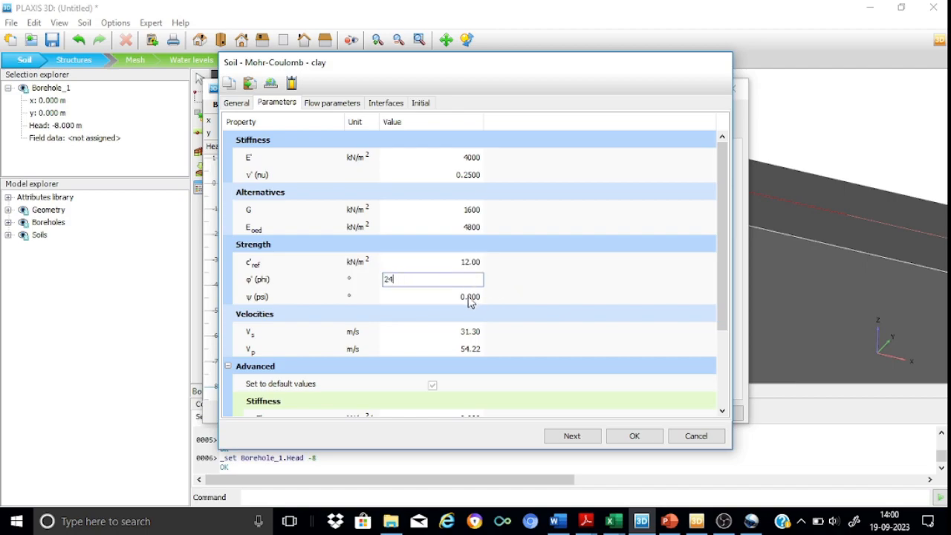
{"action": "left_click", "coordinate": [469, 296]}
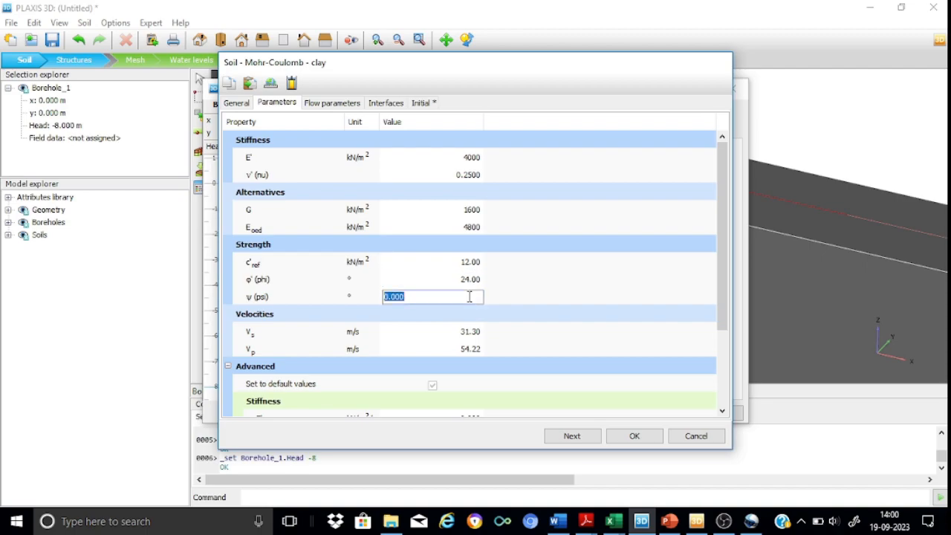
{"action": "left_click", "coordinate": [536, 277]}
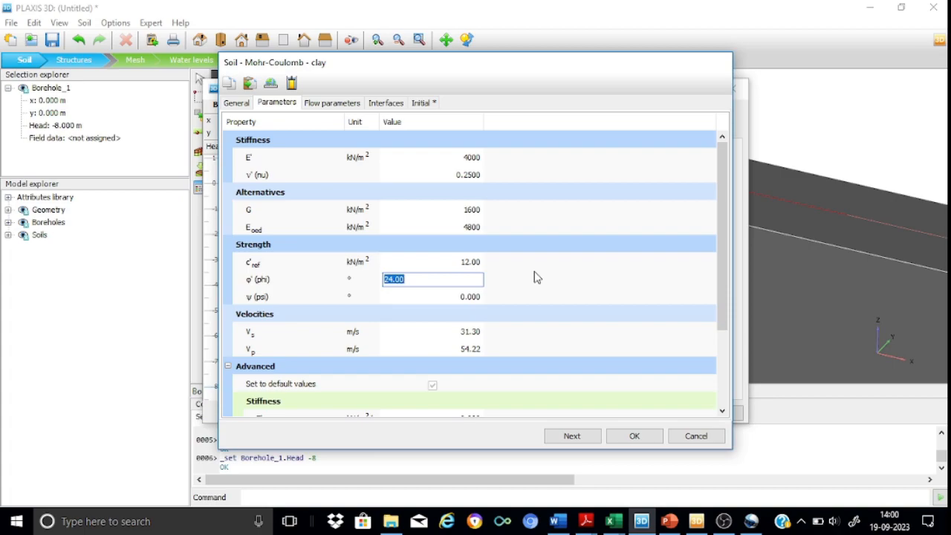
{"action": "left_click", "coordinate": [632, 436]}
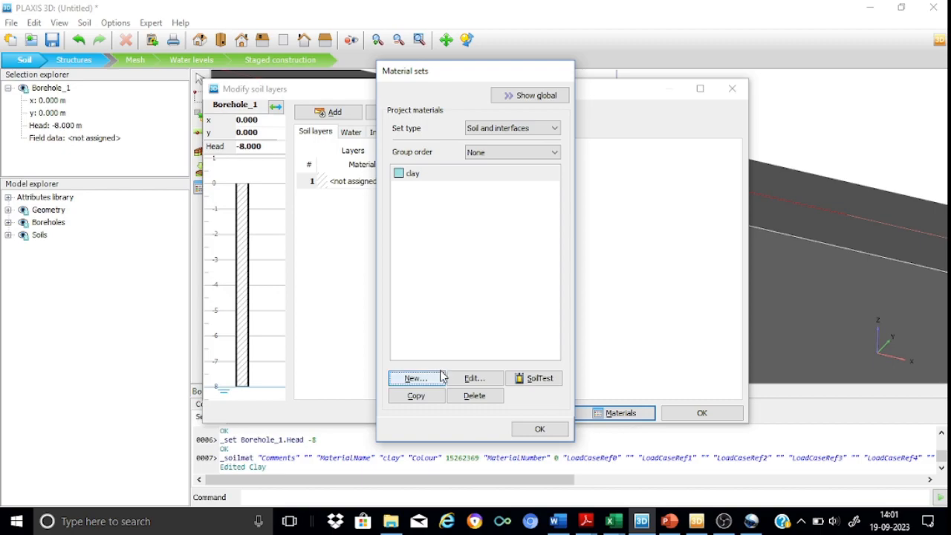
Step: Assign the clay material to the borehole's soil layer and finish editing the soil layers
{"action": "left_click", "coordinate": [417, 175]}
{"action": "left_click_drag", "start_coordinate": [417, 175], "coordinate": [246, 275]}
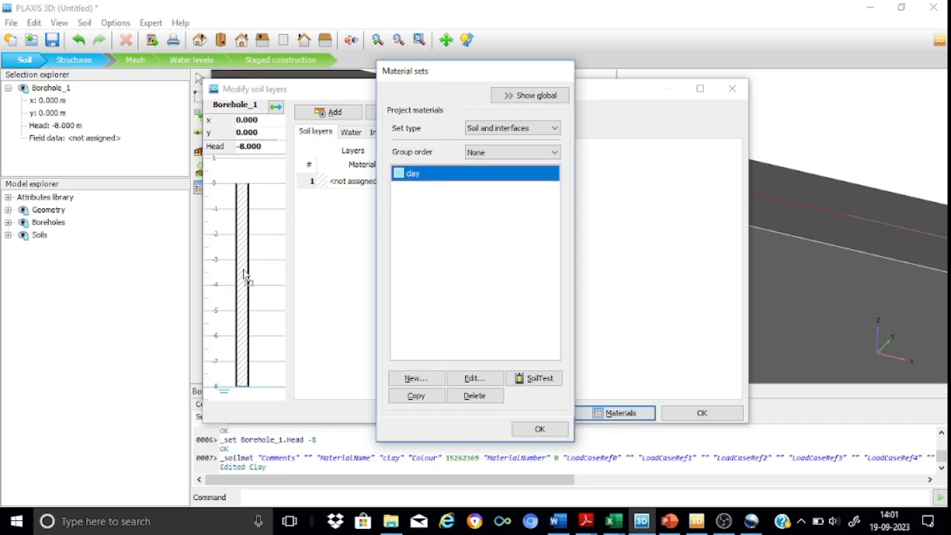
{"action": "left_click", "coordinate": [539, 428]}
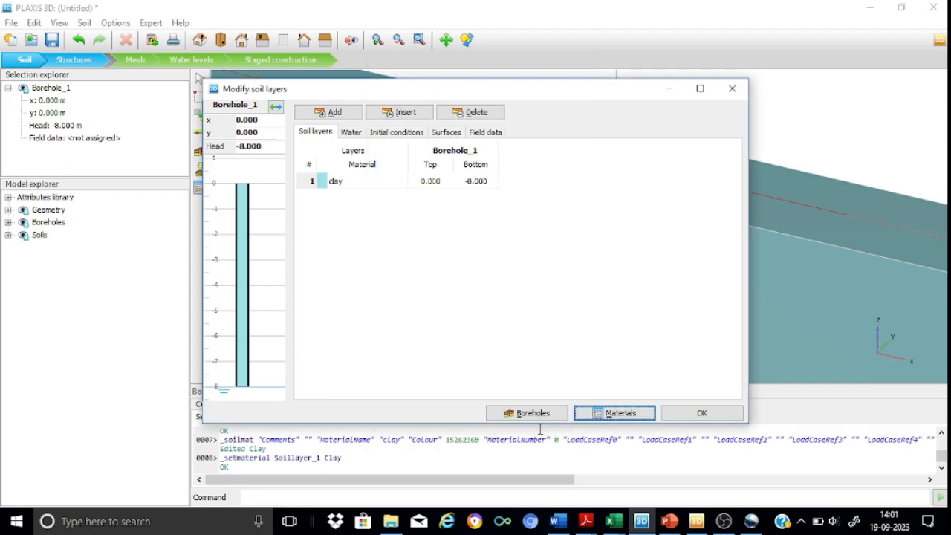
{"action": "left_click", "coordinate": [701, 413]}
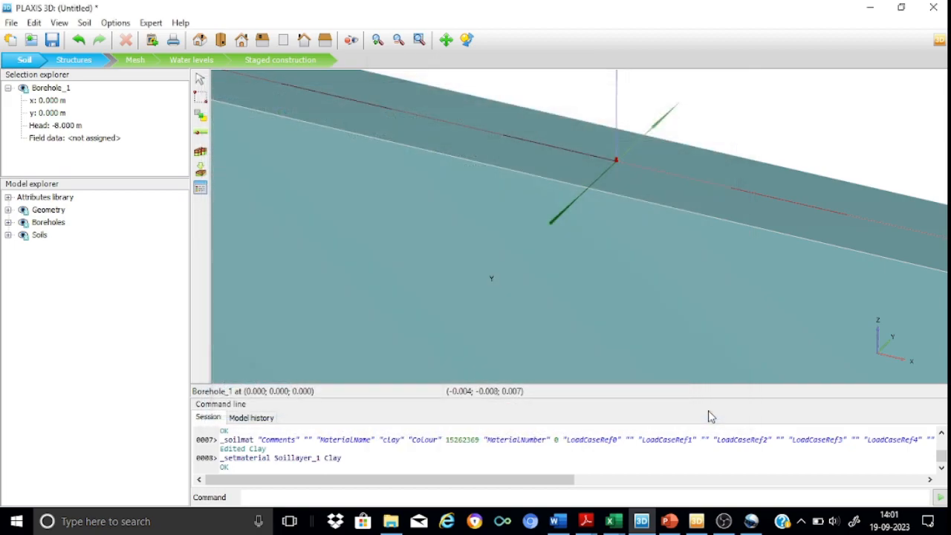
Step: In Structures mode, draw a four-point surface prescribed displacement through (-1, 0, 0), (-1, -1, 0), (1, -1, 0) and (1, 0, 0)
{"action": "left_click", "coordinate": [379, 40]}
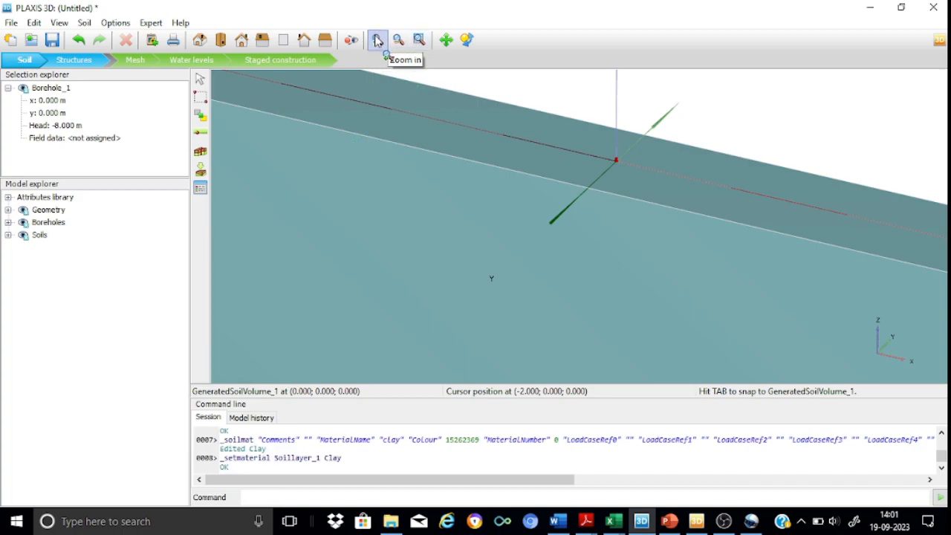
{"action": "left_click", "coordinate": [419, 39]}
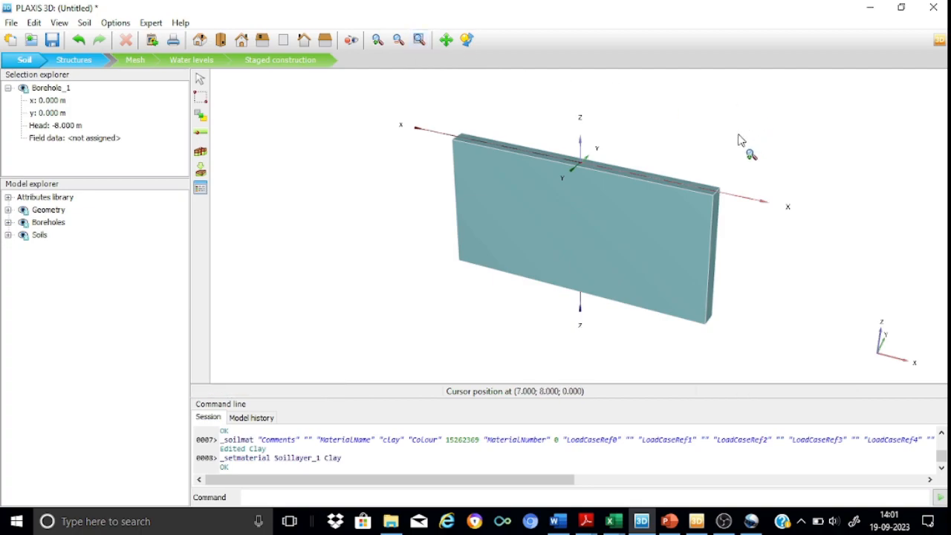
{"action": "left_click", "coordinate": [199, 76]}
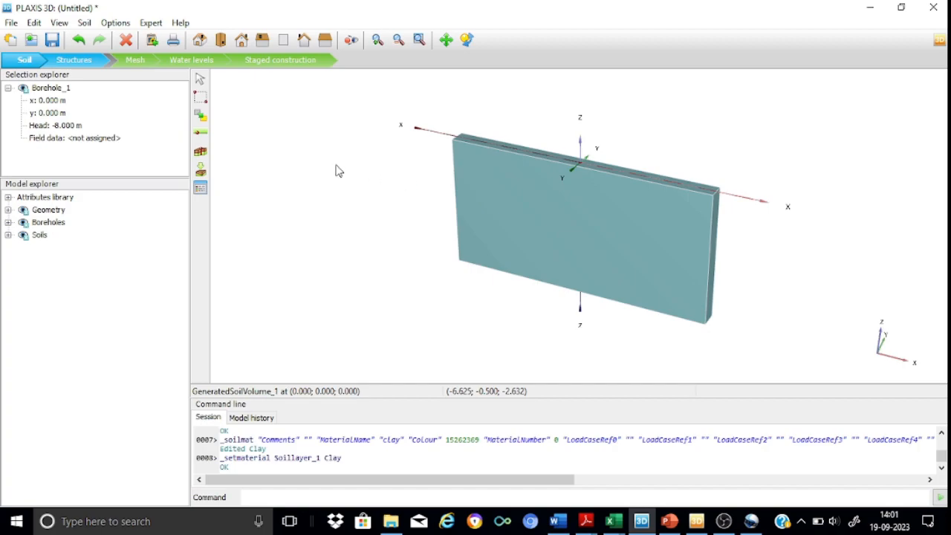
{"action": "left_click", "coordinate": [74, 60]}
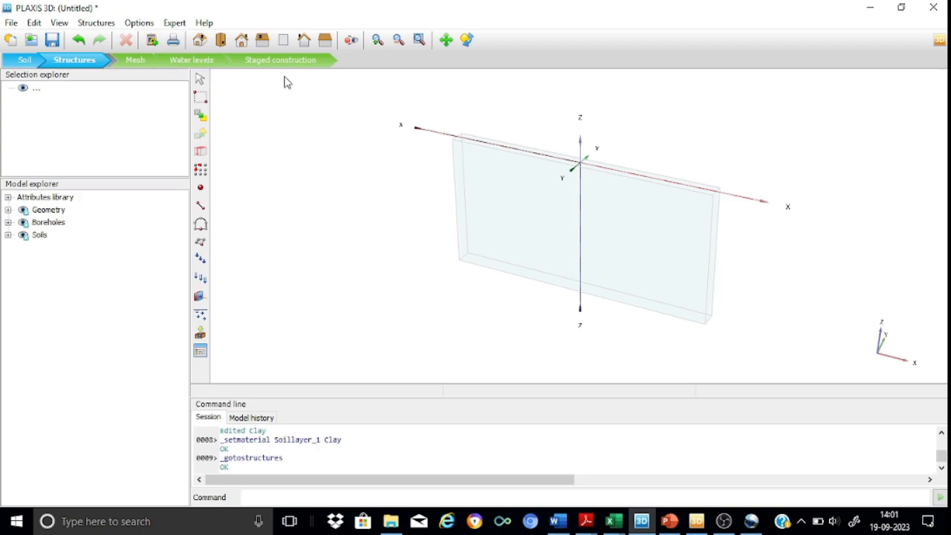
{"action": "left_click", "coordinate": [378, 40]}
{"action": "left_click_drag", "start_coordinate": [556, 148], "coordinate": [632, 232]}
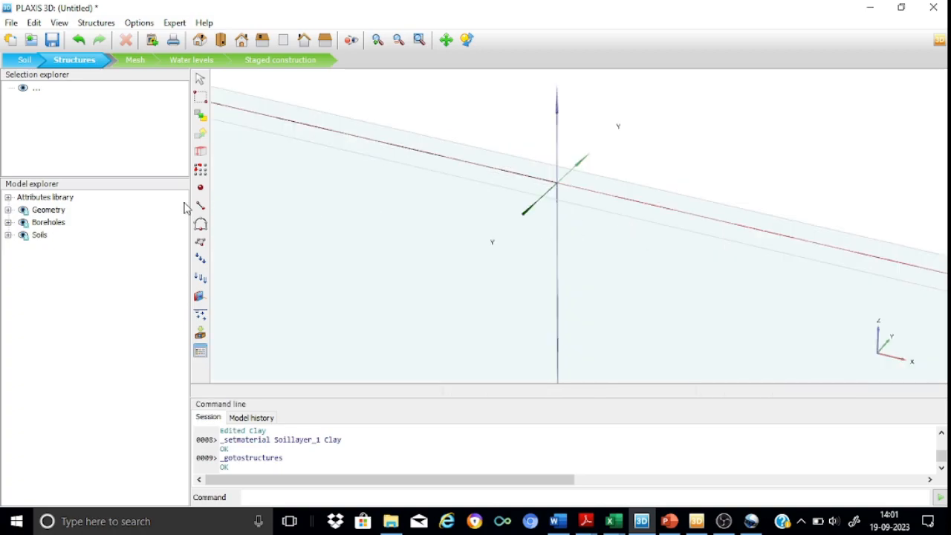
{"action": "left_click", "coordinate": [201, 278]}
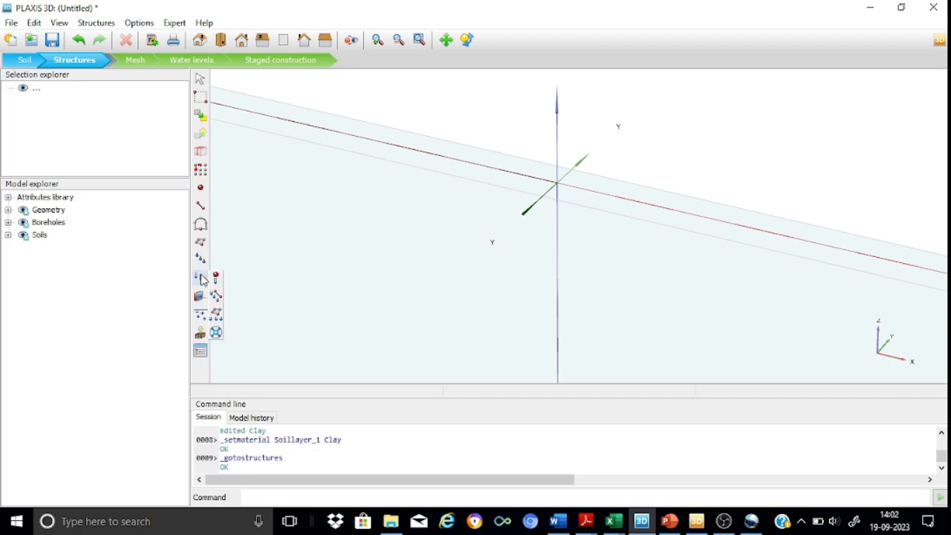
{"action": "left_click", "coordinate": [216, 313]}
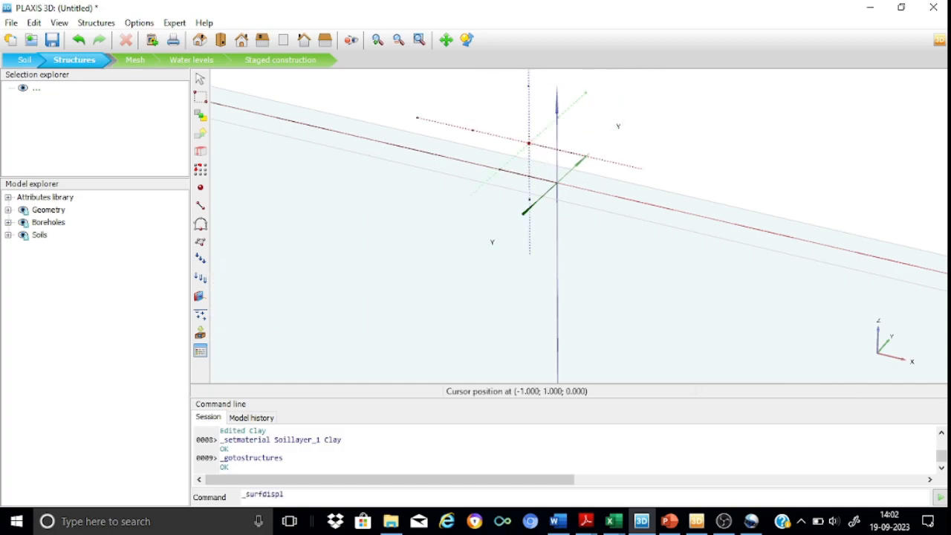
{"action": "left_click", "coordinate": [499, 170]}
{"action": "left_click", "coordinate": [469, 195]}
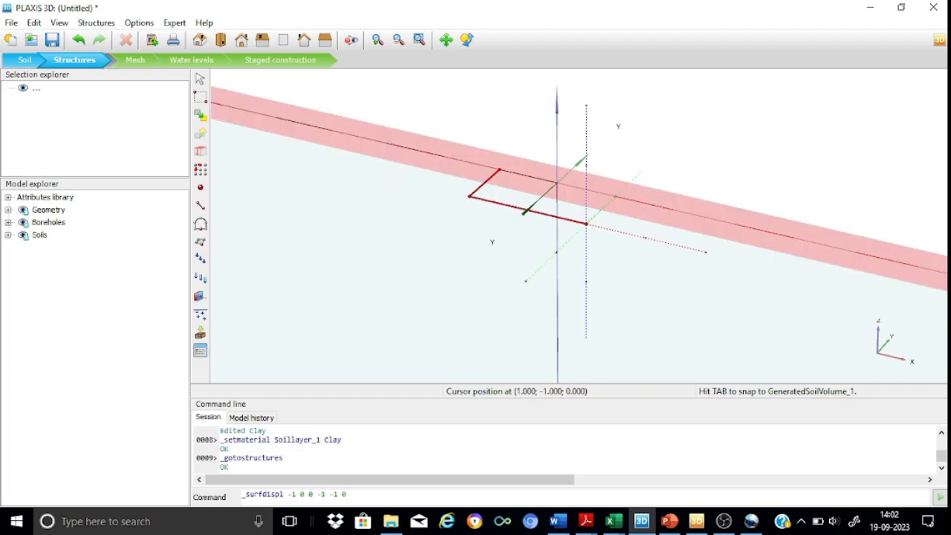
{"action": "left_click", "coordinate": [615, 199]}
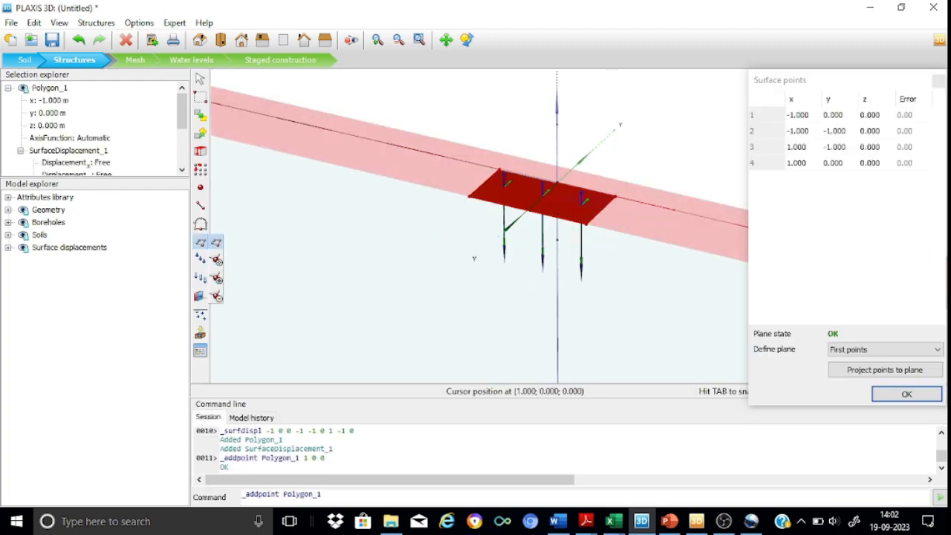
Step: Move the first two points of the surface displacement to (-1, -0.5, 0) and (-1, 0.5, 0)
{"action": "double_click", "coordinate": [800, 115]}
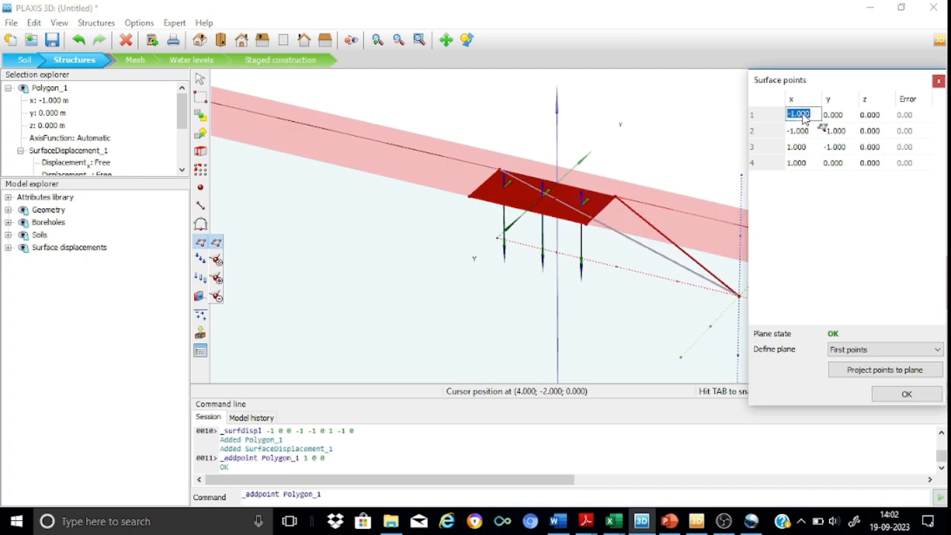
{"action": "type", "text": "-1"}
{"action": "key", "text": "Tab"}
{"action": "type", "text": "-0.5"}
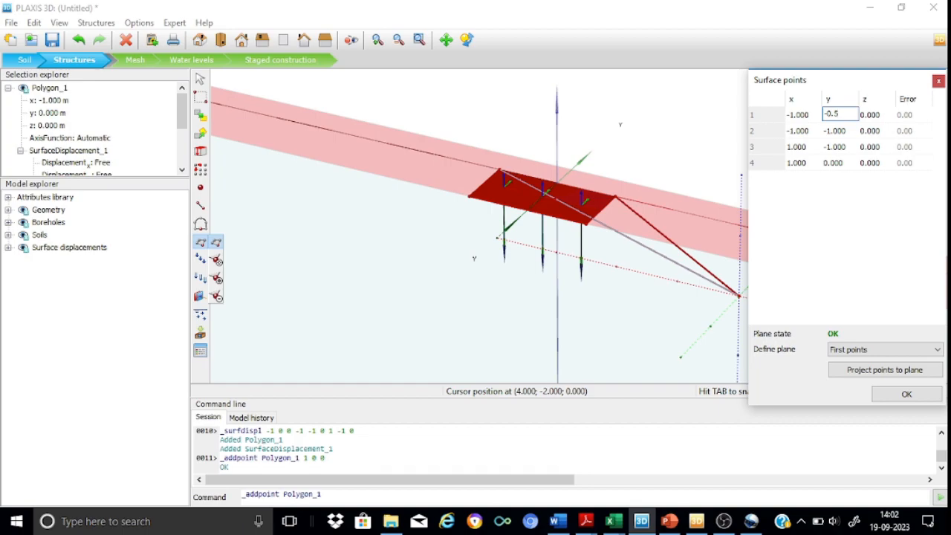
{"action": "left_click", "coordinate": [794, 133]}
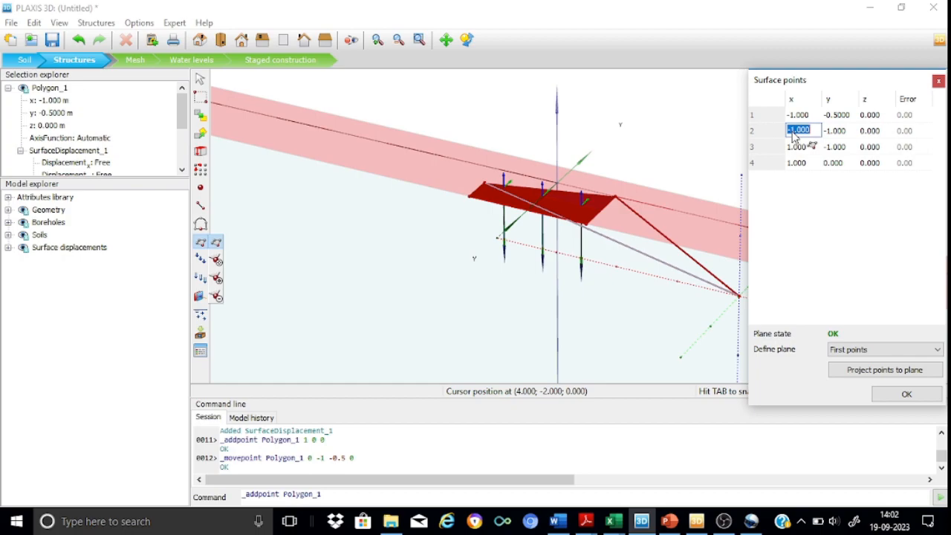
{"action": "type", "text": "-1"}
{"action": "left_click", "coordinate": [833, 131]}
{"action": "type", "text": "0.5"}
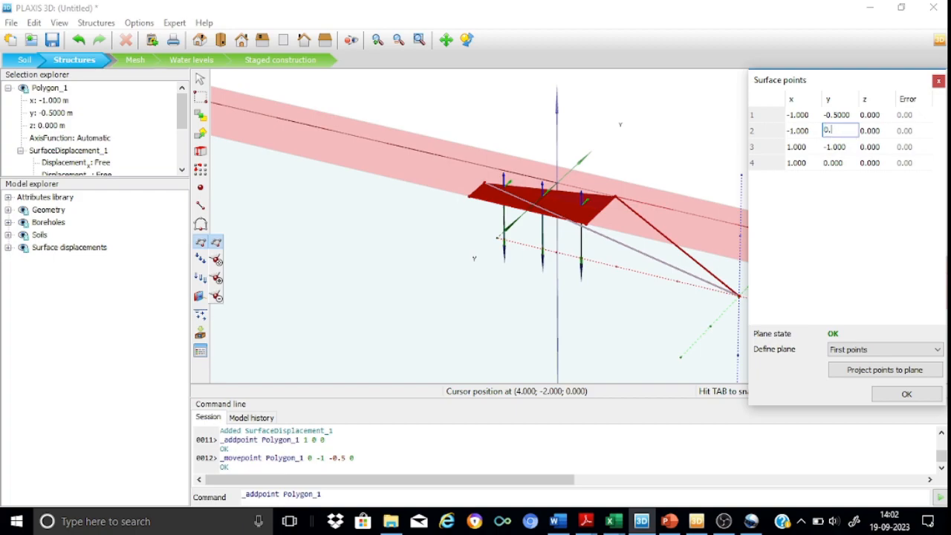
Step: Move the surface displacement's third and fourth points to (1, 0.5, 0) and (1, -0.5, 0), and accept the surface points
{"action": "left_click", "coordinate": [802, 147]}
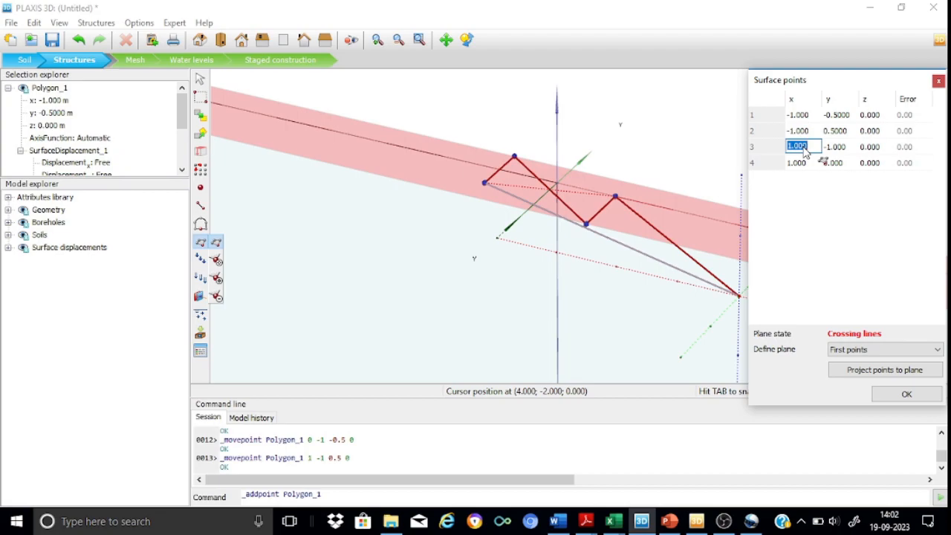
{"action": "type", "text": "1"}
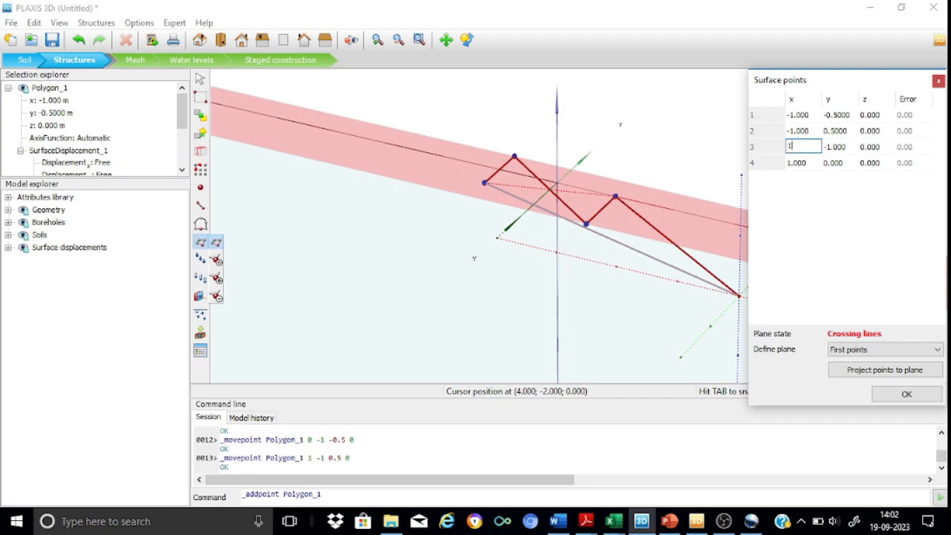
{"action": "left_click", "coordinate": [837, 148]}
{"action": "type", "text": "0.5"}
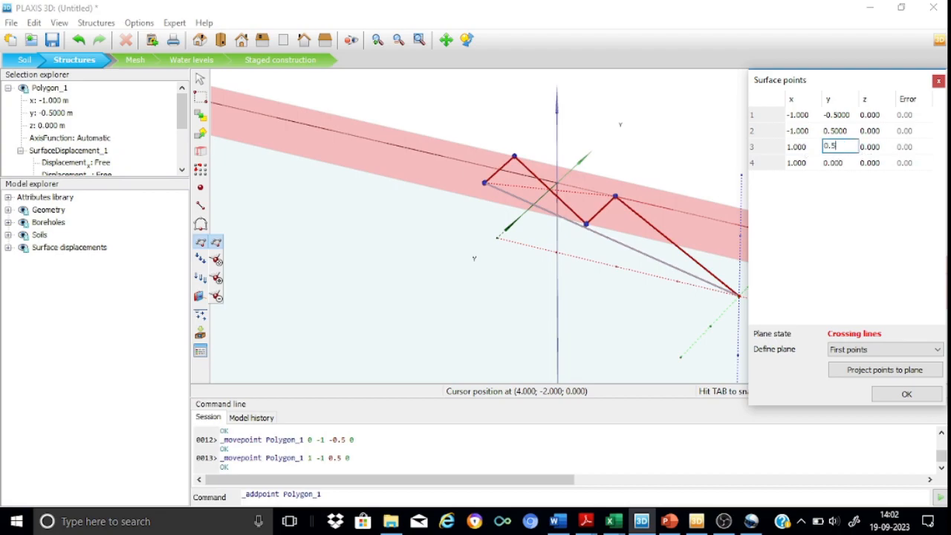
{"action": "left_click", "coordinate": [806, 162]}
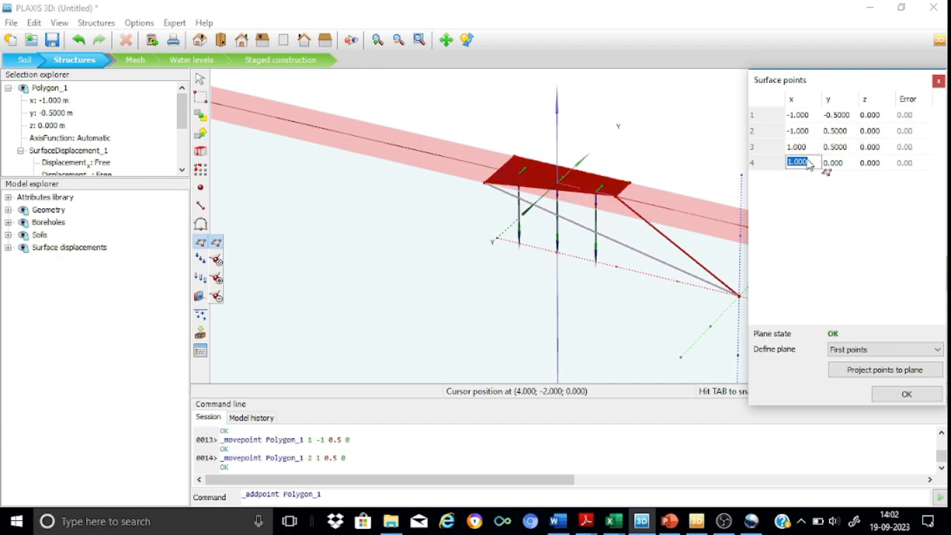
{"action": "type", "text": "1"}
{"action": "left_click", "coordinate": [836, 163]}
{"action": "type", "text": "-0.5"}
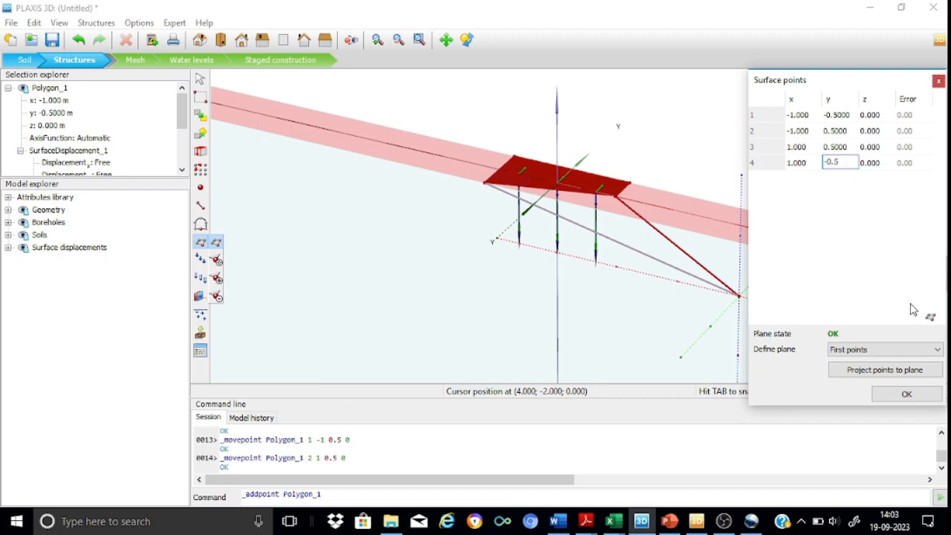
{"action": "left_click", "coordinate": [835, 147]}
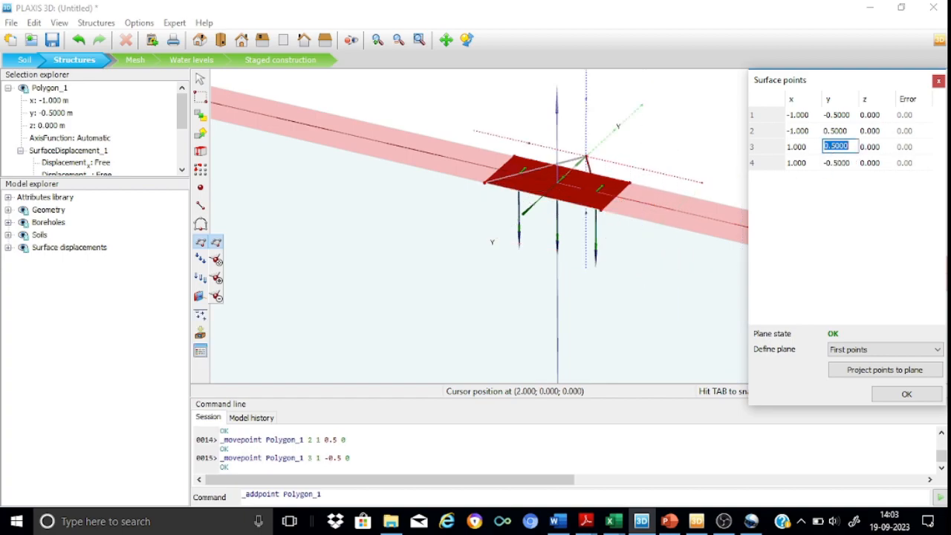
{"action": "left_click", "coordinate": [906, 395]}
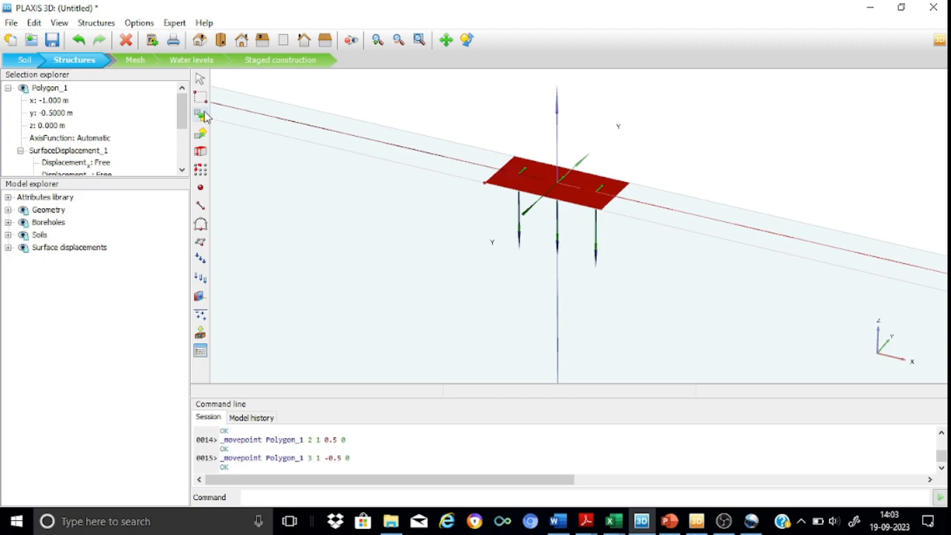
Step: Set the surface displacement's prescribed vertical displacement u_z to -0.05 m
{"action": "left_click_drag", "start_coordinate": [181, 109], "coordinate": [181, 128]}
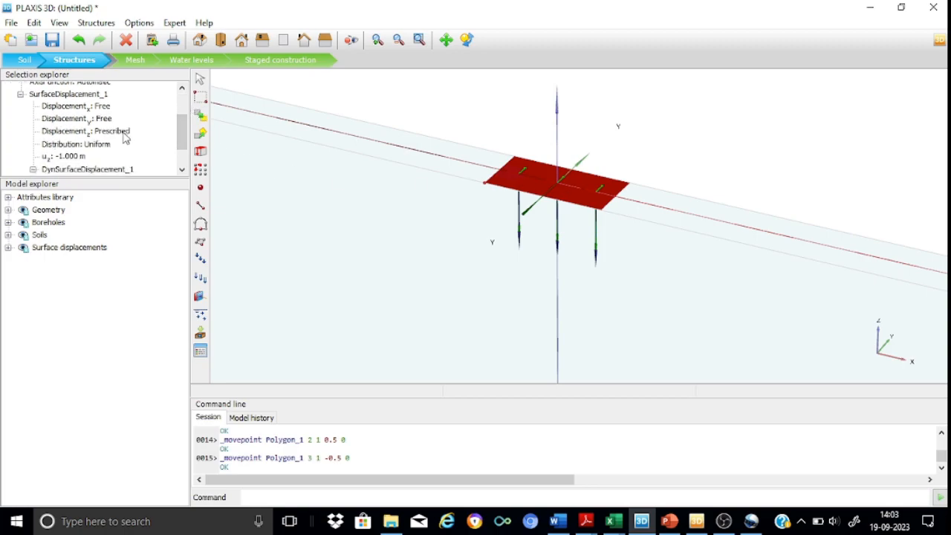
{"action": "left_click", "coordinate": [80, 157]}
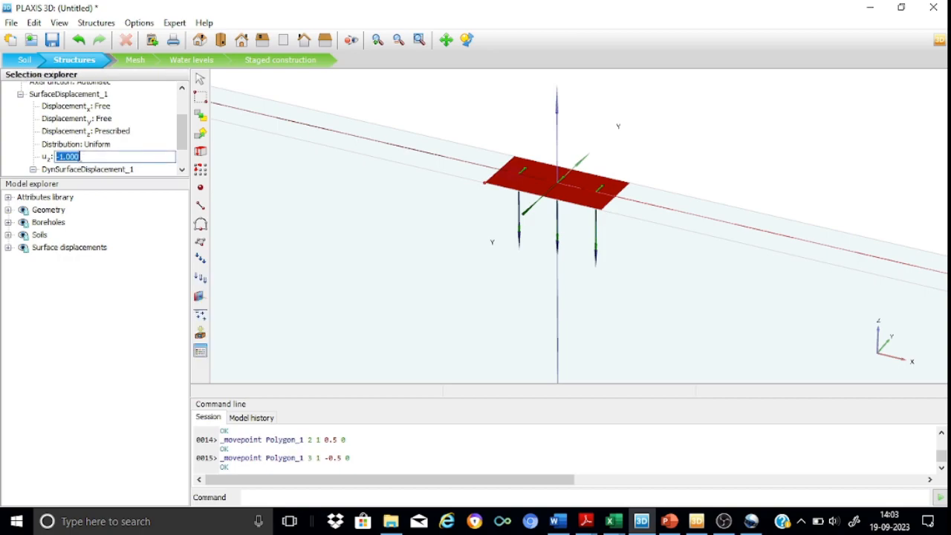
{"action": "type", "text": "-0.05"}
{"action": "key", "text": "Return"}
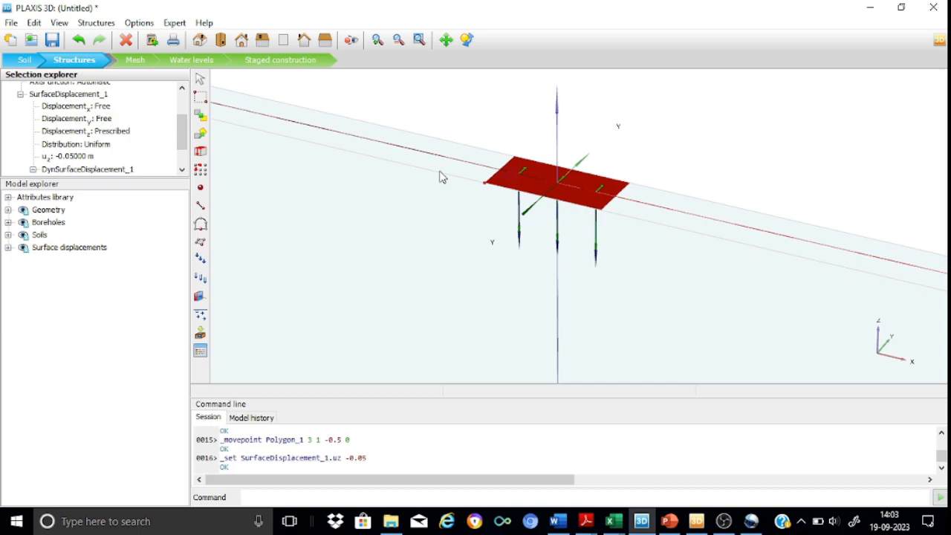
Step: Draw a four-point surface through (-2, 0, 0), (-2, -1, 0), (0, -5, 0) and (0, -4, 0)
{"action": "left_click", "coordinate": [199, 244]}
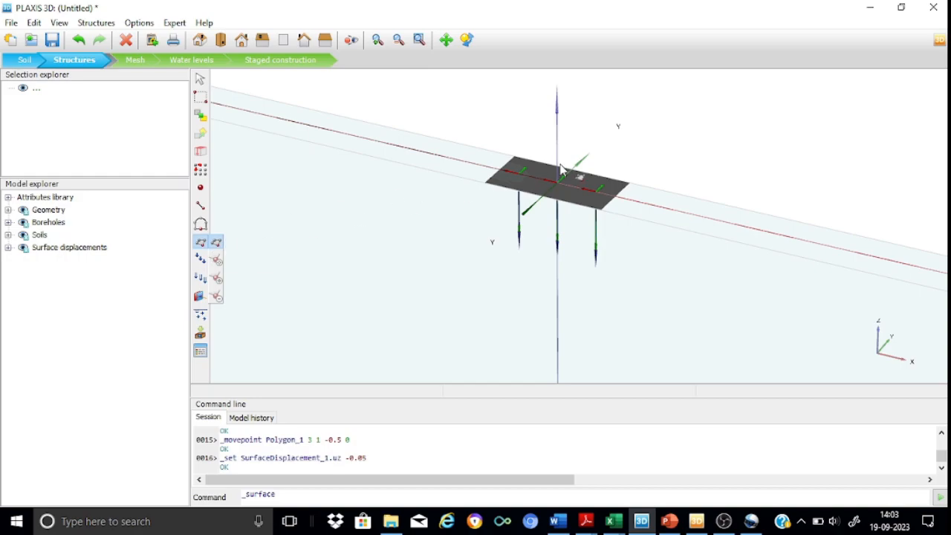
{"action": "left_click", "coordinate": [442, 142]}
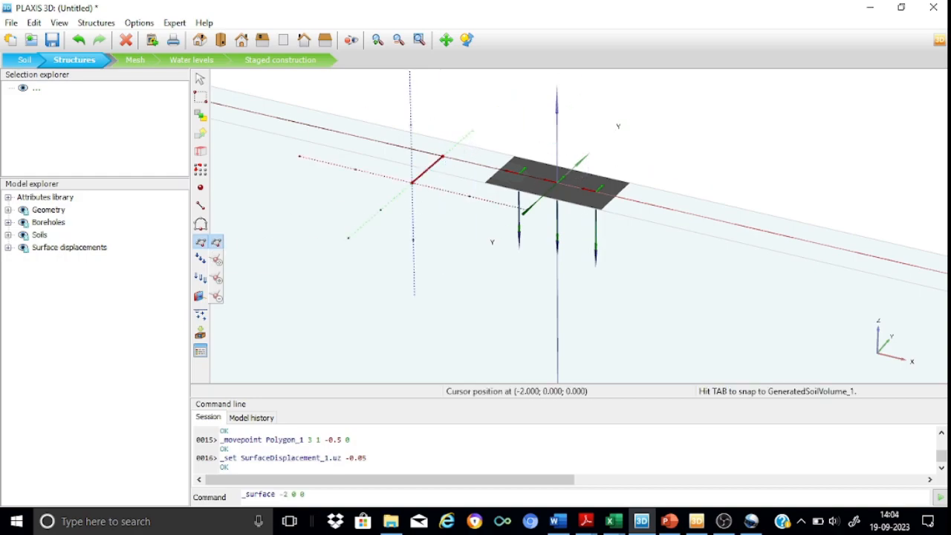
{"action": "left_click", "coordinate": [413, 185]}
{"action": "double_click", "coordinate": [418, 339]}
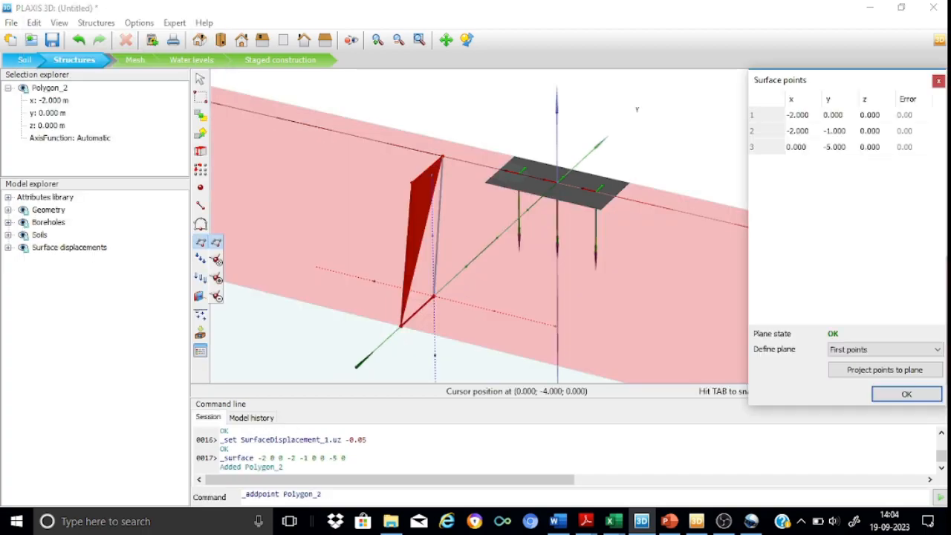
{"action": "left_click", "coordinate": [435, 297]}
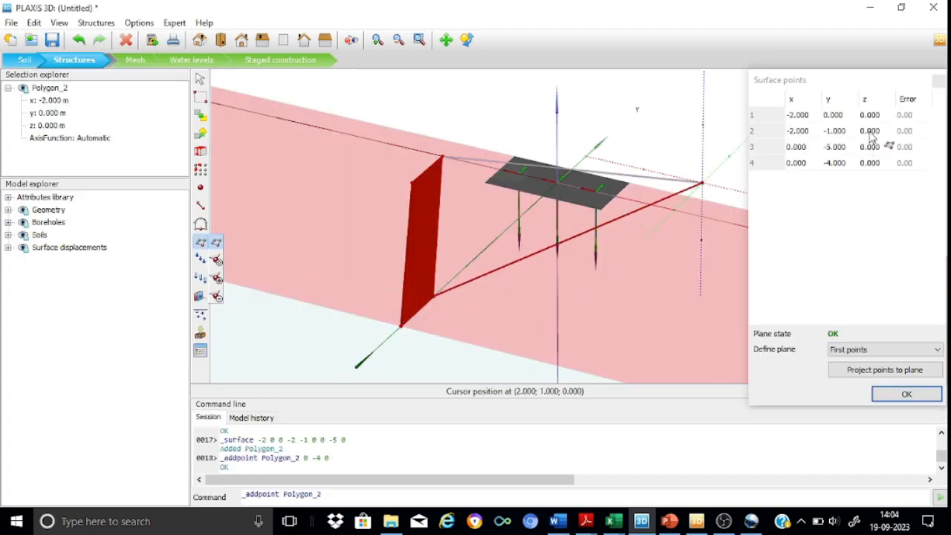
Step: Set the y coordinates of the new surface's first and second points to -0.5 and 0.5
{"action": "left_click", "coordinate": [808, 119]}
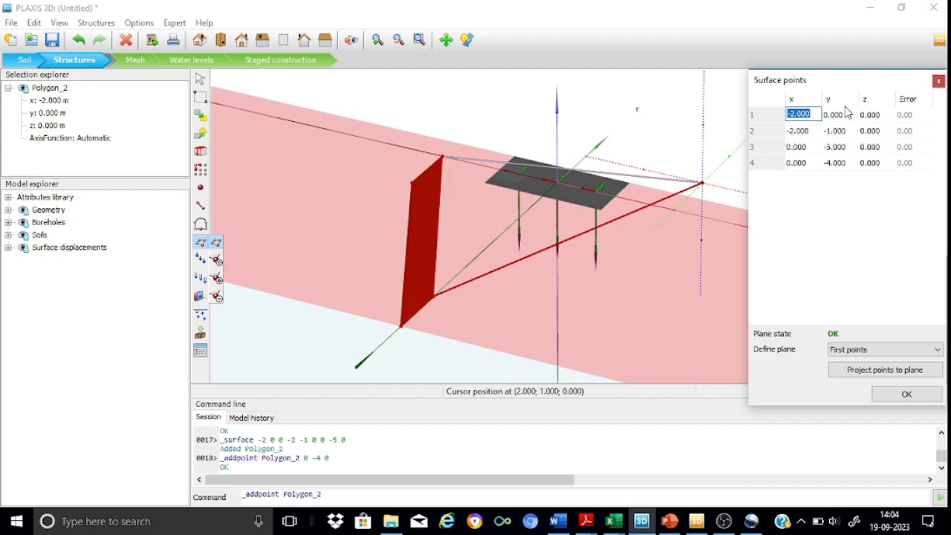
{"action": "left_click", "coordinate": [839, 116]}
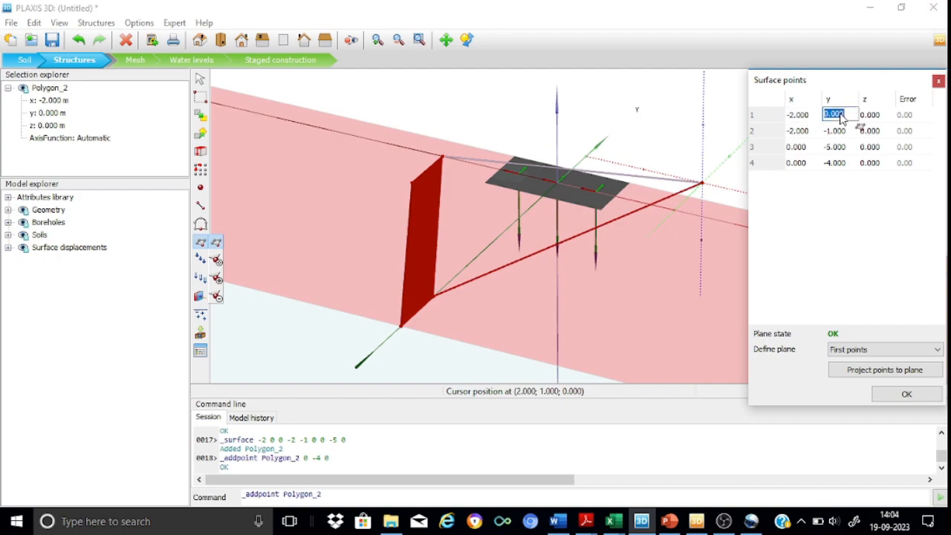
{"action": "type", "text": "-0.5"}
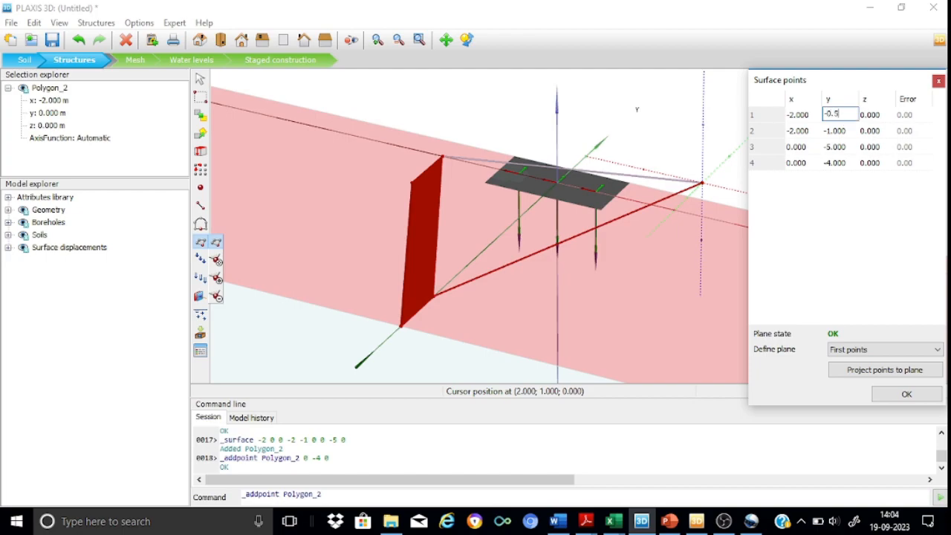
{"action": "left_click", "coordinate": [869, 116]}
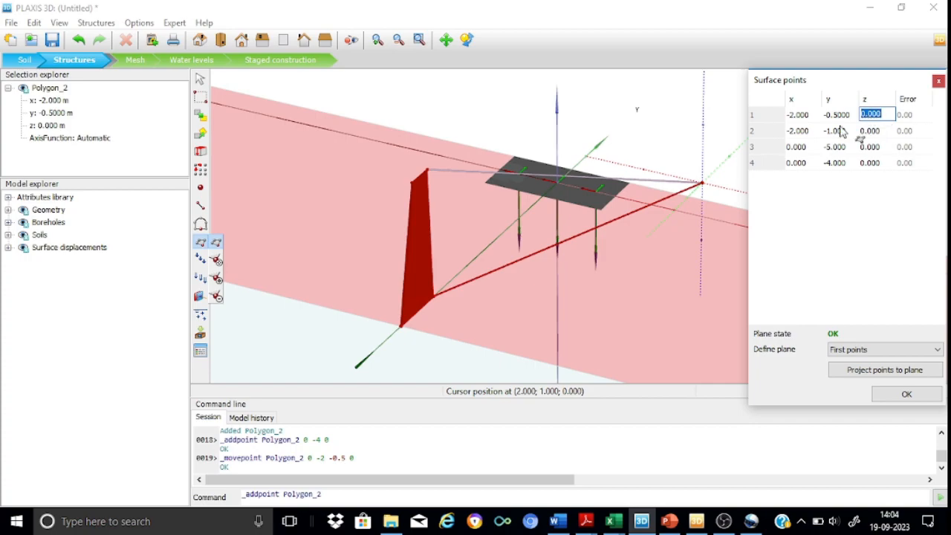
{"action": "left_click", "coordinate": [800, 133]}
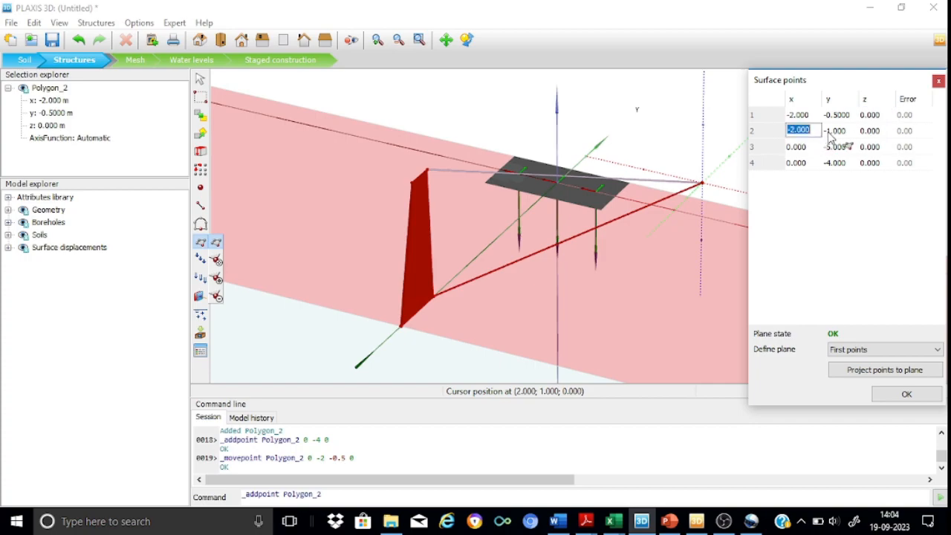
{"action": "left_click", "coordinate": [830, 139]}
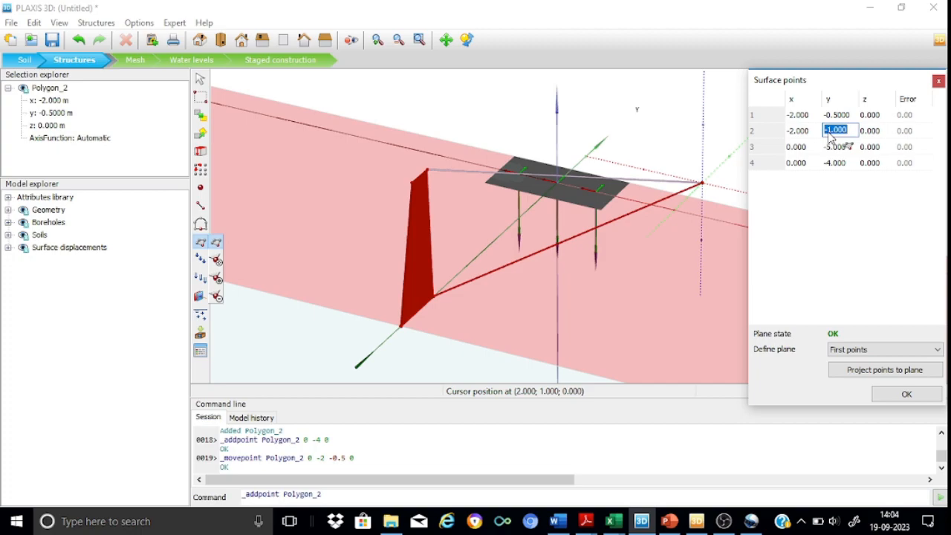
{"action": "type", "text": "0.5"}
Step: Move the new surface's third point to (-2, 0.5, -3)
{"action": "left_click", "coordinate": [799, 147]}
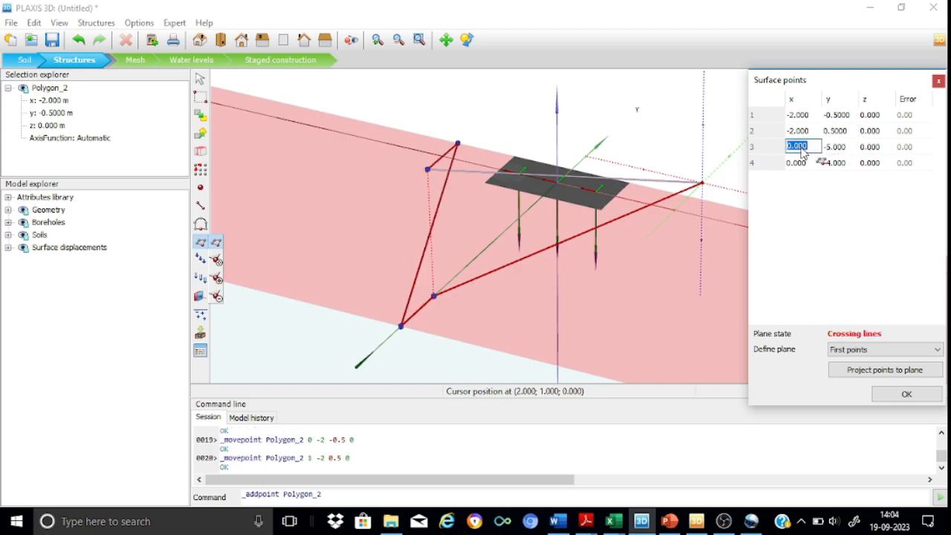
{"action": "type", "text": "-2"}
{"action": "left_click", "coordinate": [836, 147]}
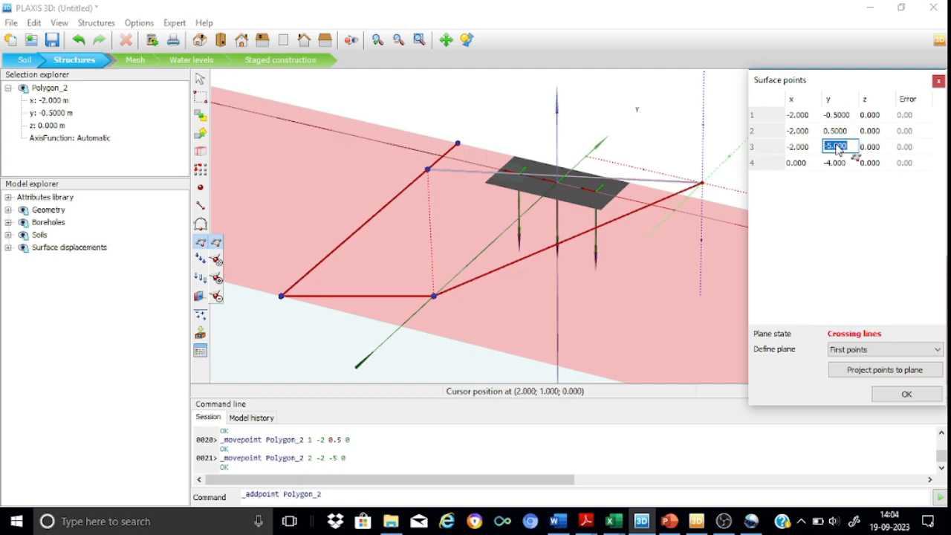
{"action": "type", "text": "0.5"}
{"action": "left_click", "coordinate": [870, 147]}
{"action": "type", "text": "-3"}
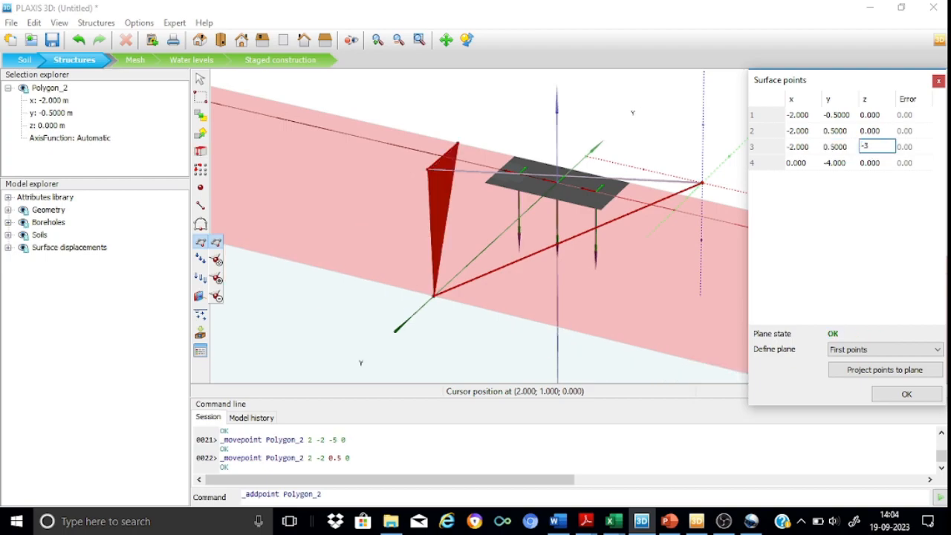
Step: Move the new surface's fourth point to (-2, -0.5, -3) and accept the surface points
{"action": "left_click", "coordinate": [796, 163]}
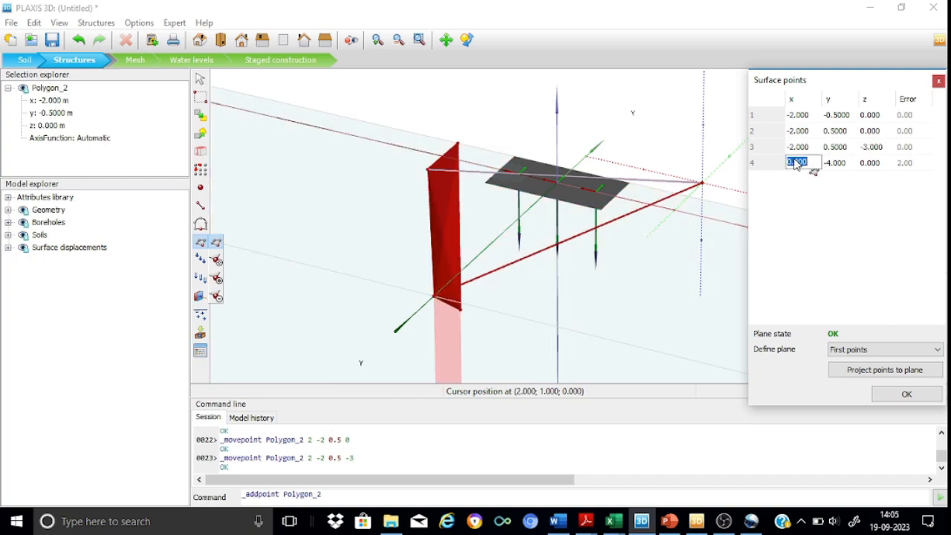
{"action": "type", "text": "-2"}
{"action": "left_click", "coordinate": [829, 167]}
{"action": "type", "text": "-0.5"}
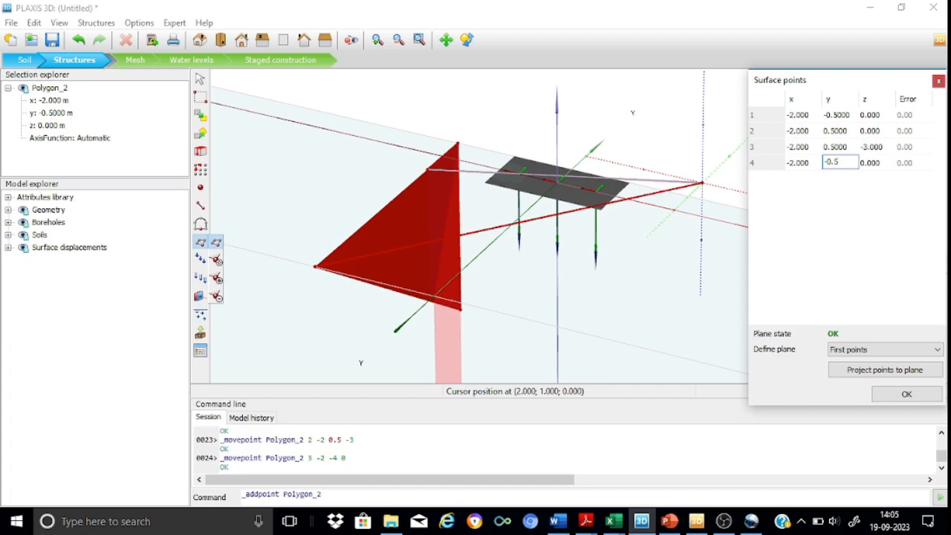
{"action": "left_click", "coordinate": [872, 164]}
{"action": "key", "text": "BackSpace"}
{"action": "type", "text": "-3"}
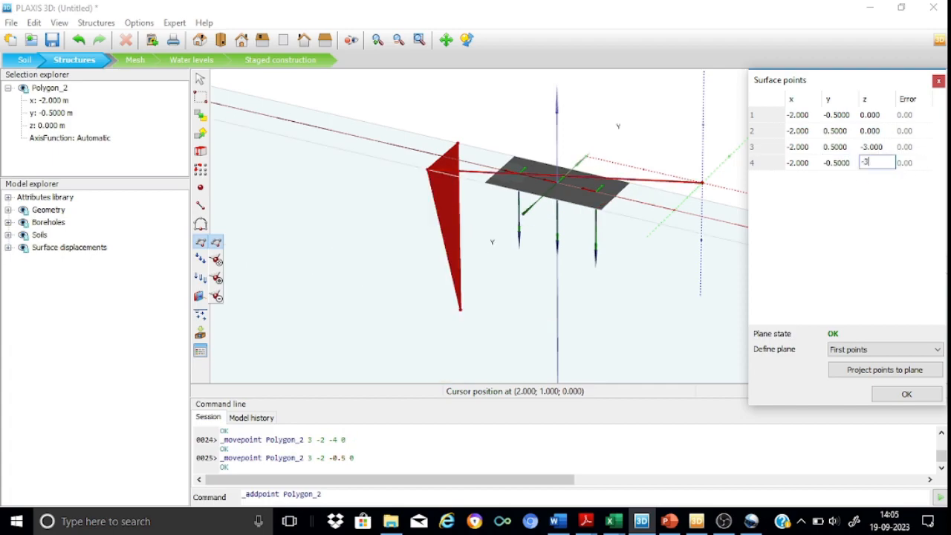
{"action": "left_click", "coordinate": [872, 147]}
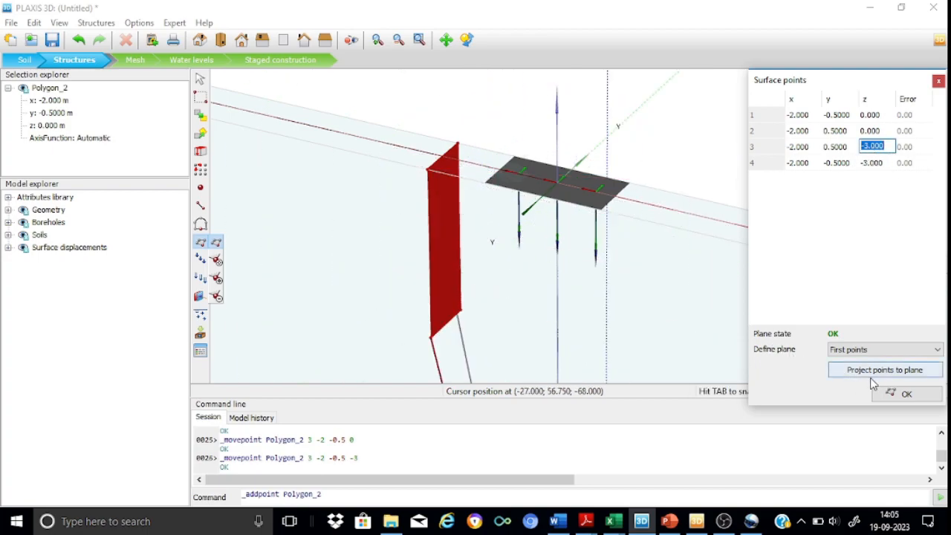
{"action": "left_click", "coordinate": [897, 395]}
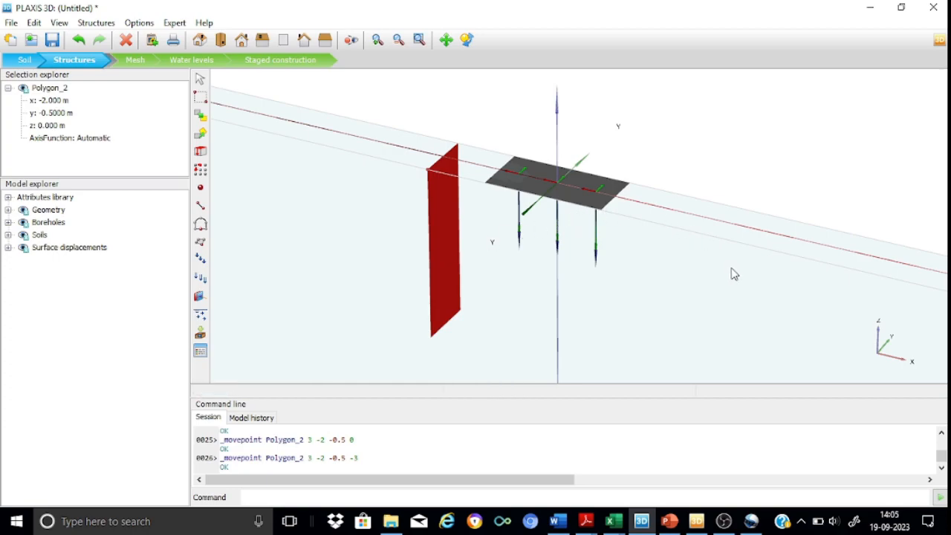
Step: Array the vertical surface in the x direction with 2 columns spaced 4 m apart
{"action": "left_click", "coordinate": [201, 170]}
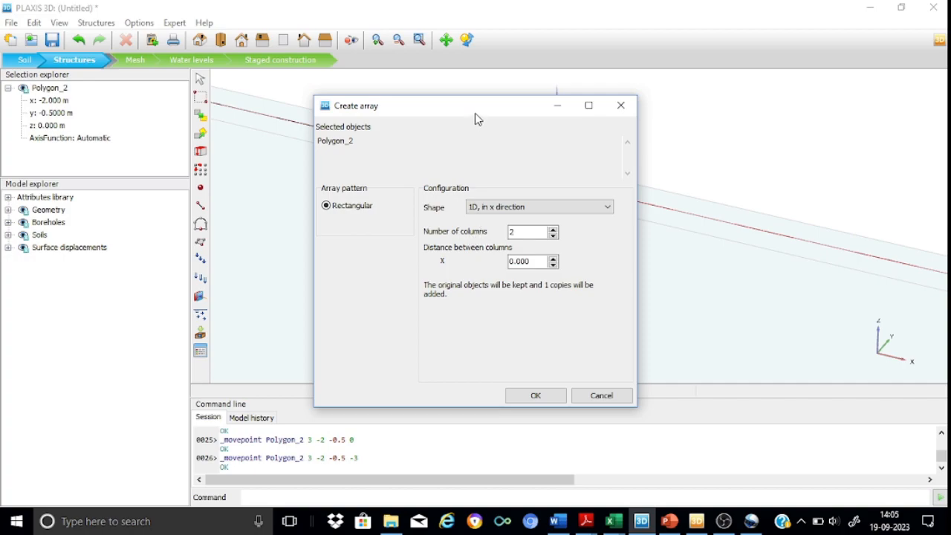
{"action": "left_click_drag", "start_coordinate": [476, 106], "coordinate": [240, 166]}
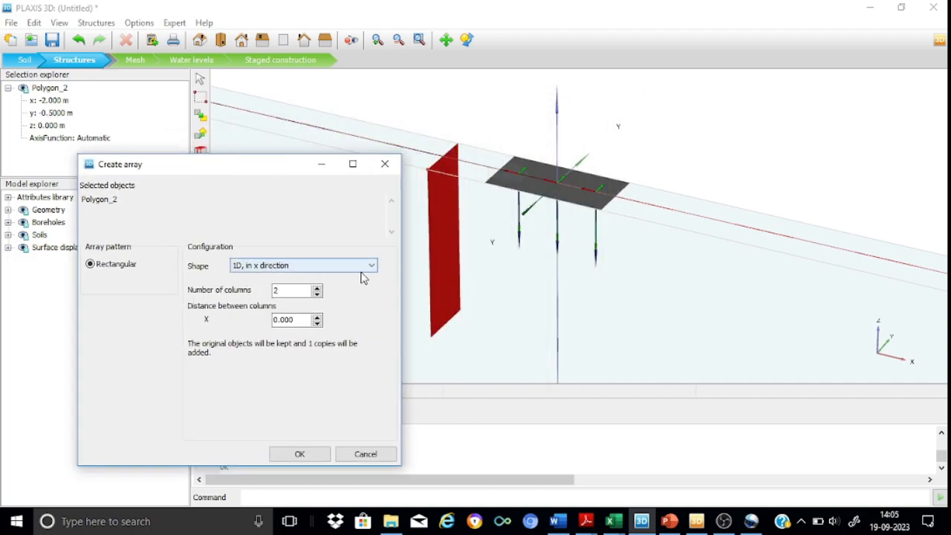
{"action": "left_click", "coordinate": [317, 315]}
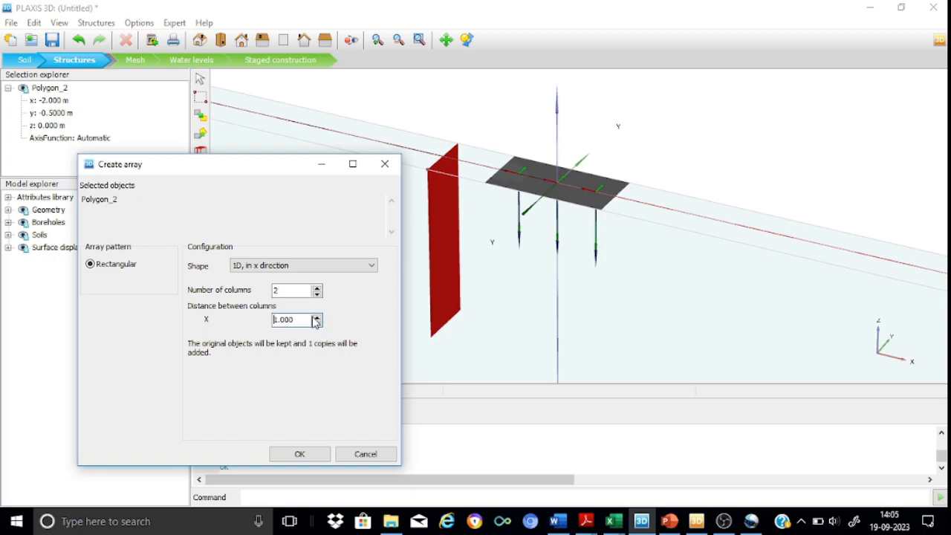
{"action": "left_click", "coordinate": [317, 316]}
{"action": "left_click", "coordinate": [317, 317]}
{"action": "left_click", "coordinate": [317, 316]}
{"action": "left_click", "coordinate": [298, 454]}
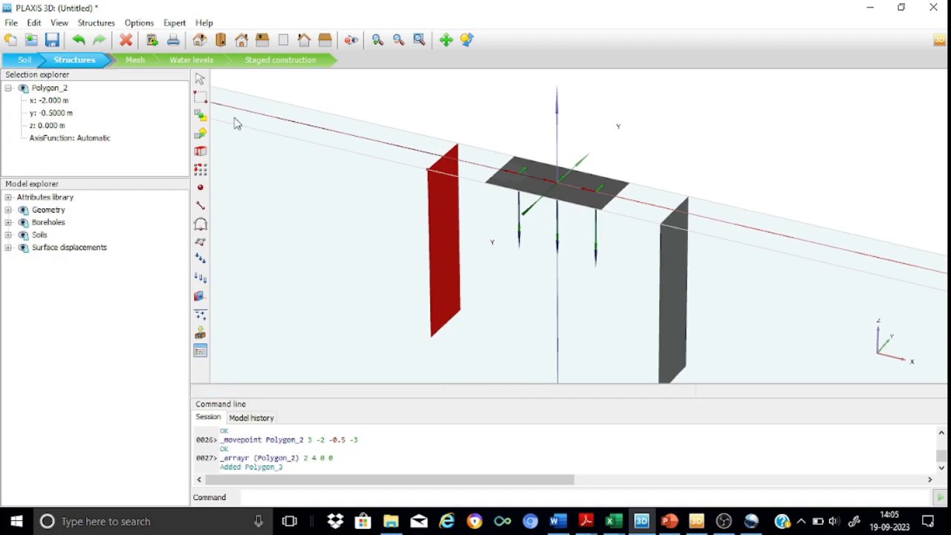
{"action": "left_click", "coordinate": [200, 78]}
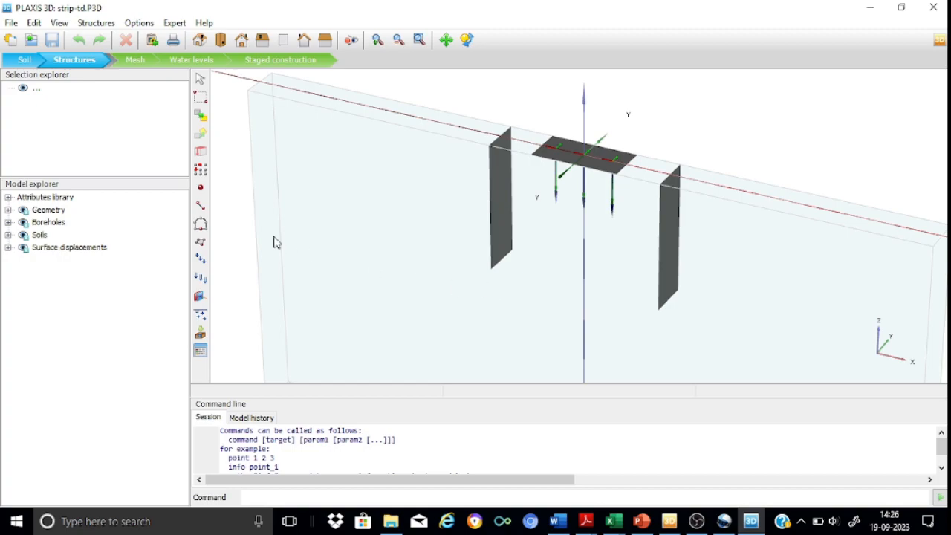
Step: Draw a four-point surface through (1, -5, 0), (1, -4, 0), (3, -4, 0) and (3, -5, 0)
{"action": "left_click", "coordinate": [201, 244]}
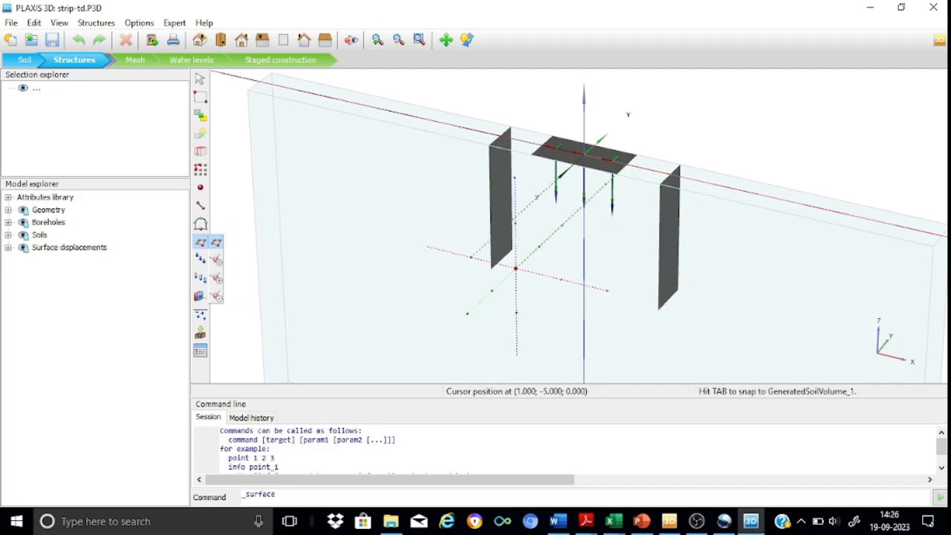
{"action": "left_click", "coordinate": [515, 268]}
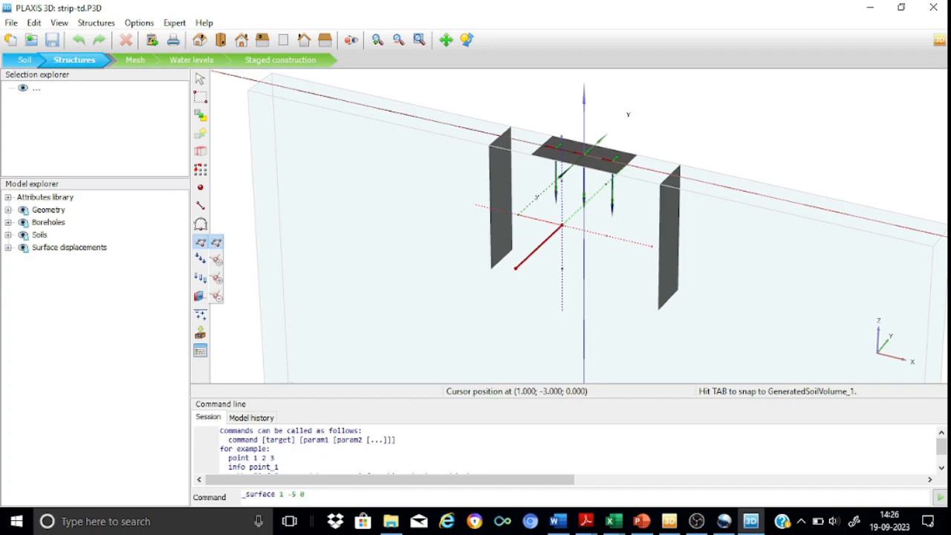
{"action": "left_click", "coordinate": [539, 247]}
{"action": "left_click", "coordinate": [630, 269]}
{"action": "left_click", "coordinate": [607, 297]}
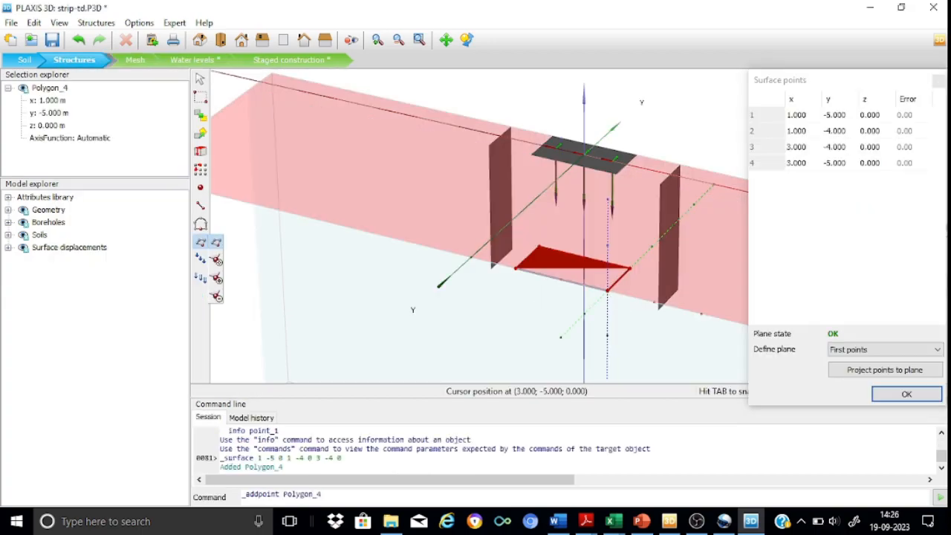
Step: Set the new surface's first point to x -2, y -0.5 and its second point to x -2, y 0.5
{"action": "double_click", "coordinate": [798, 114]}
{"action": "type", "text": "-2"}
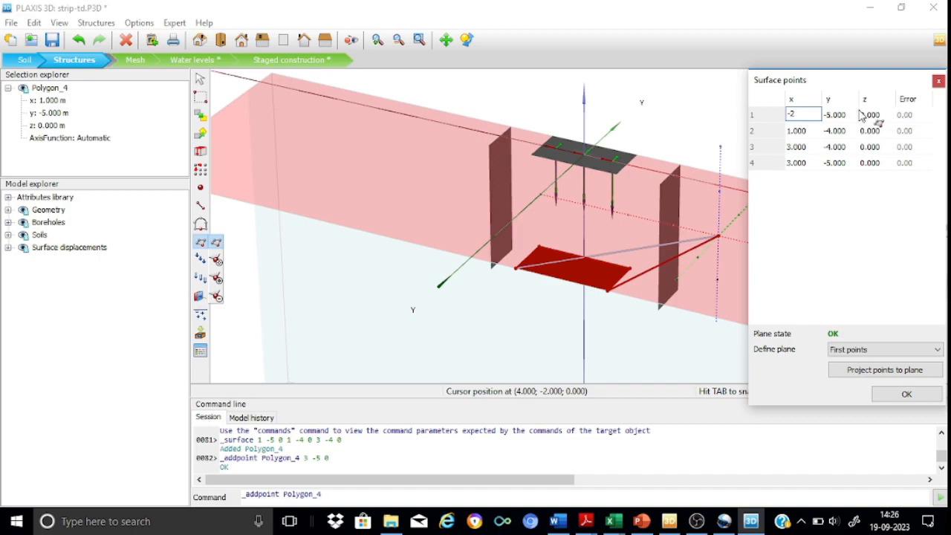
{"action": "double_click", "coordinate": [839, 115]}
{"action": "type", "text": "-0.5"}
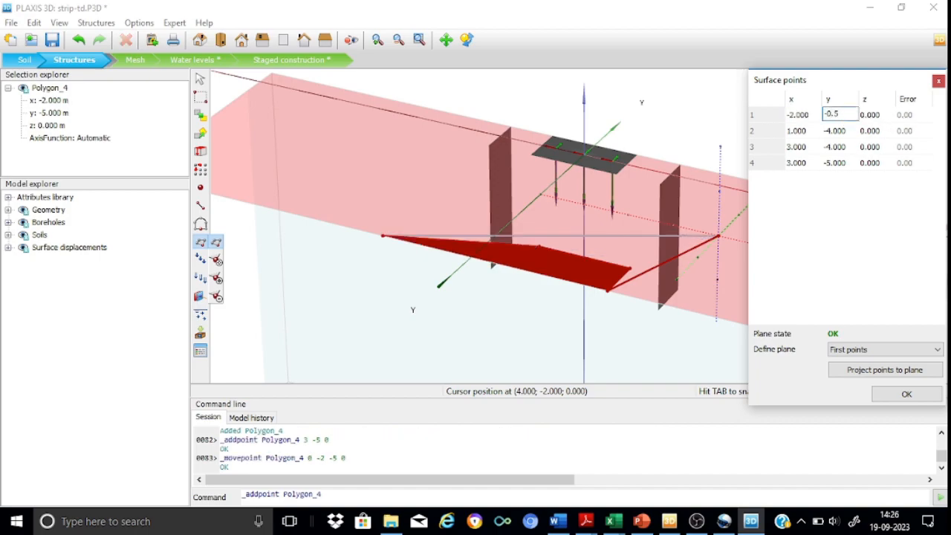
{"action": "double_click", "coordinate": [798, 132]}
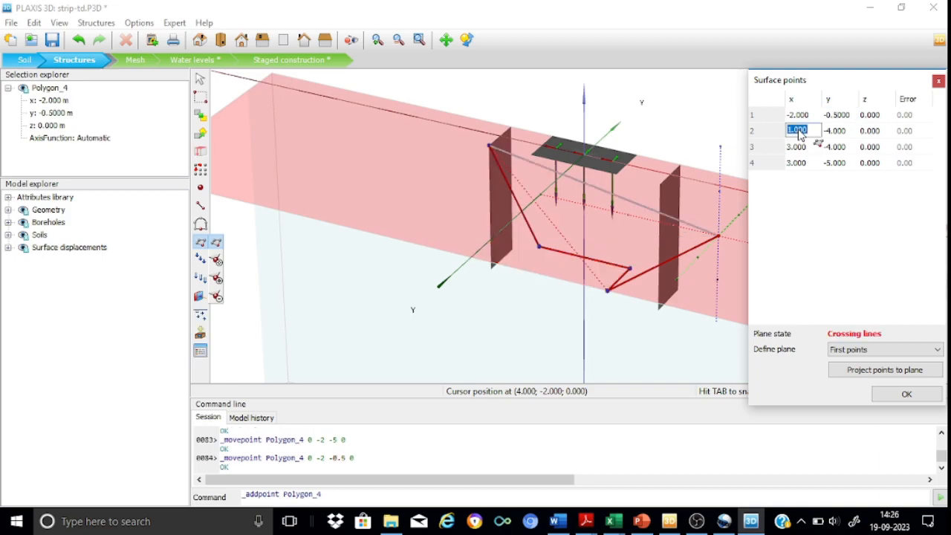
{"action": "type", "text": "-2"}
{"action": "double_click", "coordinate": [834, 132]}
{"action": "type", "text": "0."}
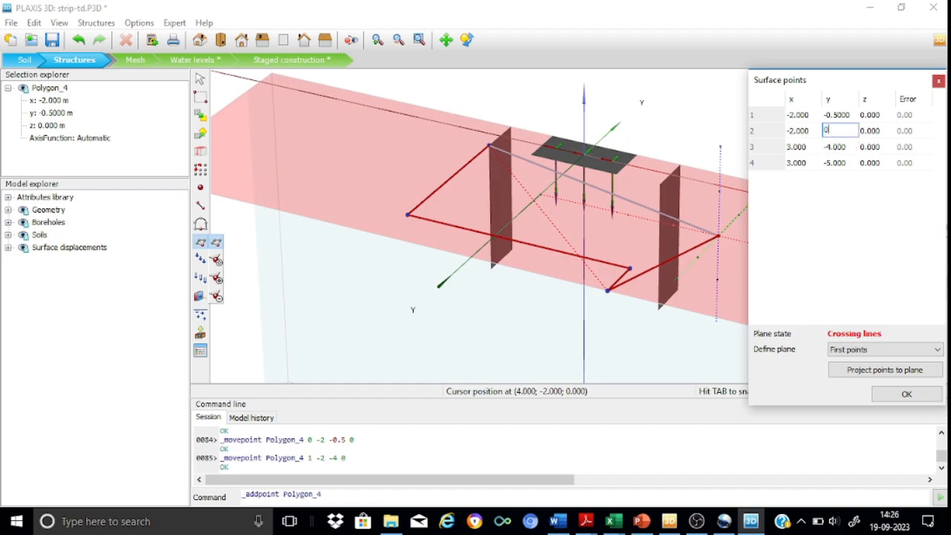
{"action": "type", "text": "5"}
Step: Set the new surface's third point to x 2, y 0.5 and its fourth point to x 2, y -0.5
{"action": "double_click", "coordinate": [797, 146]}
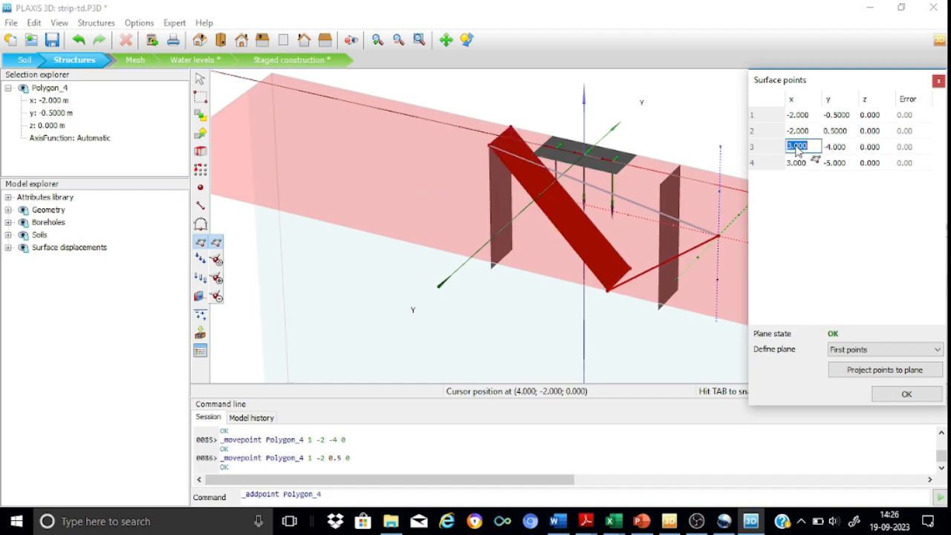
{"action": "type", "text": "2"}
{"action": "double_click", "coordinate": [834, 146]}
{"action": "type", "text": "0.5"}
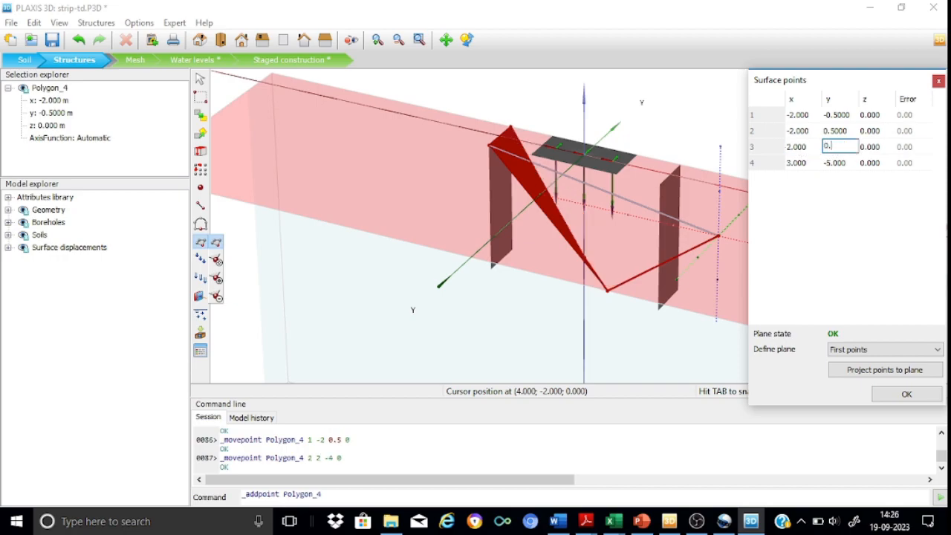
{"action": "double_click", "coordinate": [797, 162]}
{"action": "type", "text": "2"}
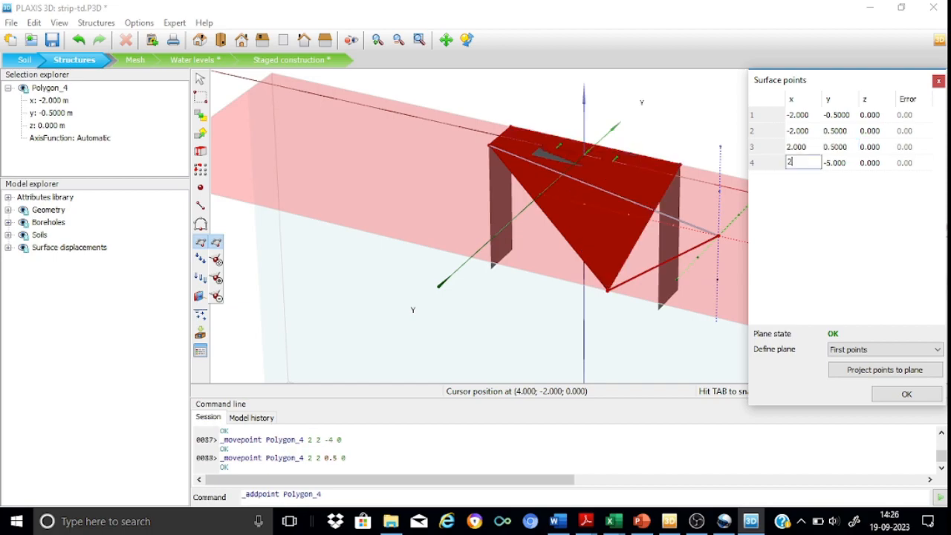
{"action": "double_click", "coordinate": [844, 163]}
{"action": "type", "text": "-0."}
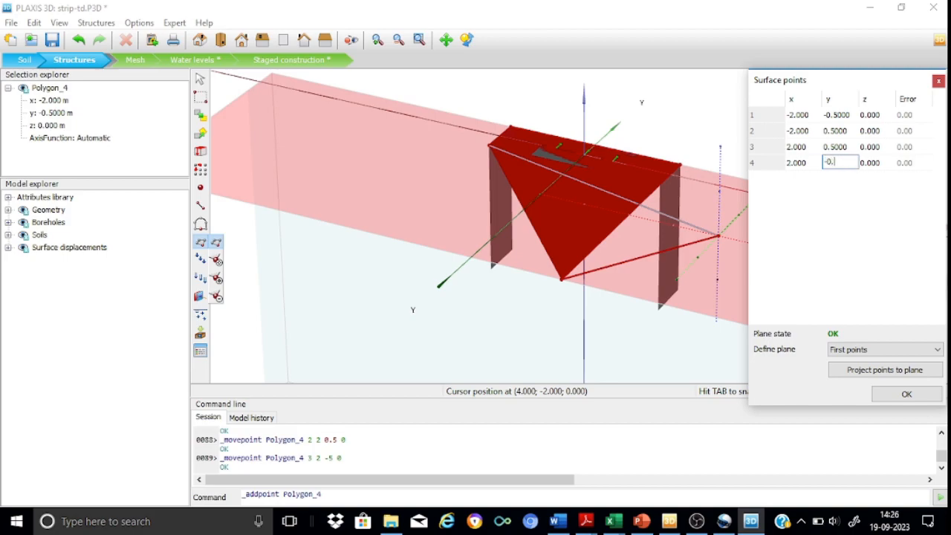
{"action": "type", "text": "5"}
Step: Set the z coordinate of all four points of the new surface to -3 and accept the surface points
{"action": "double_click", "coordinate": [878, 115]}
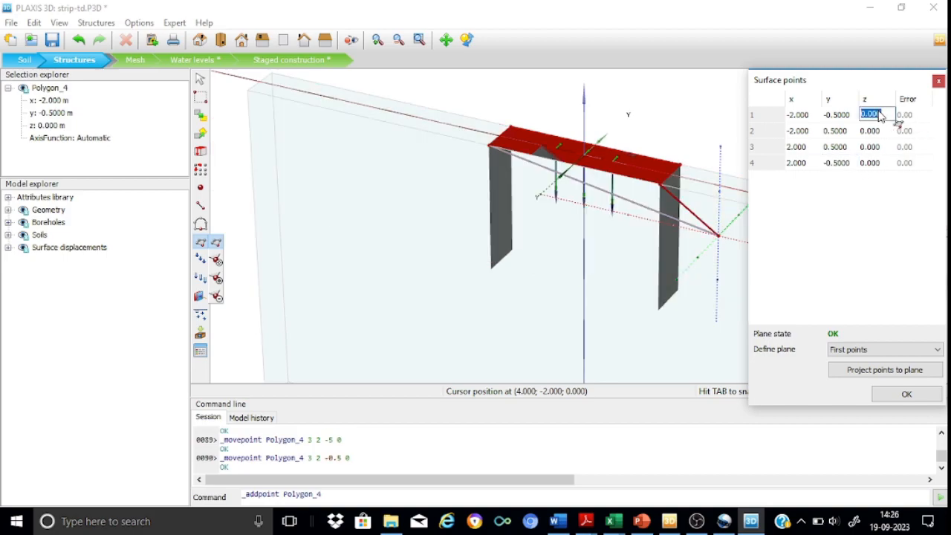
{"action": "type", "text": "-3"}
{"action": "double_click", "coordinate": [876, 131]}
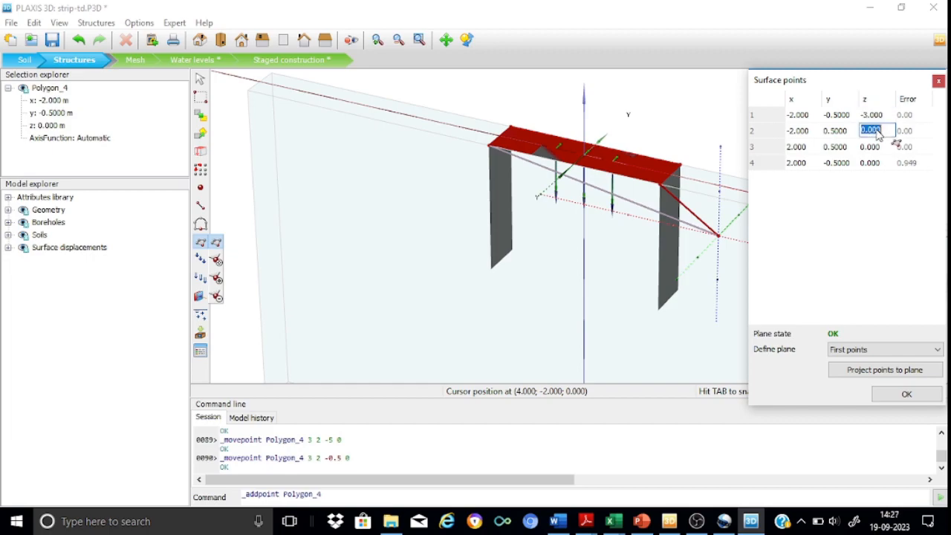
{"action": "type", "text": "-3"}
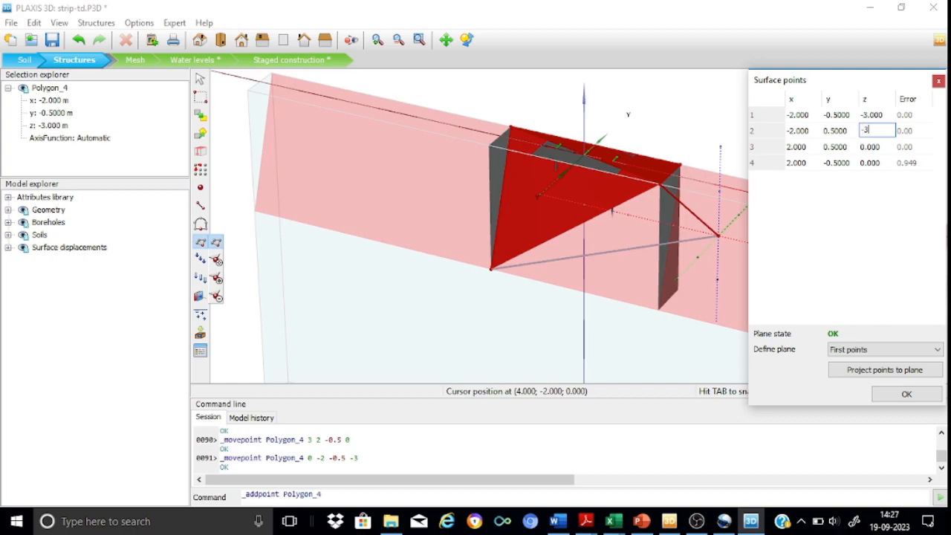
{"action": "double_click", "coordinate": [875, 147]}
{"action": "type", "text": "-3"}
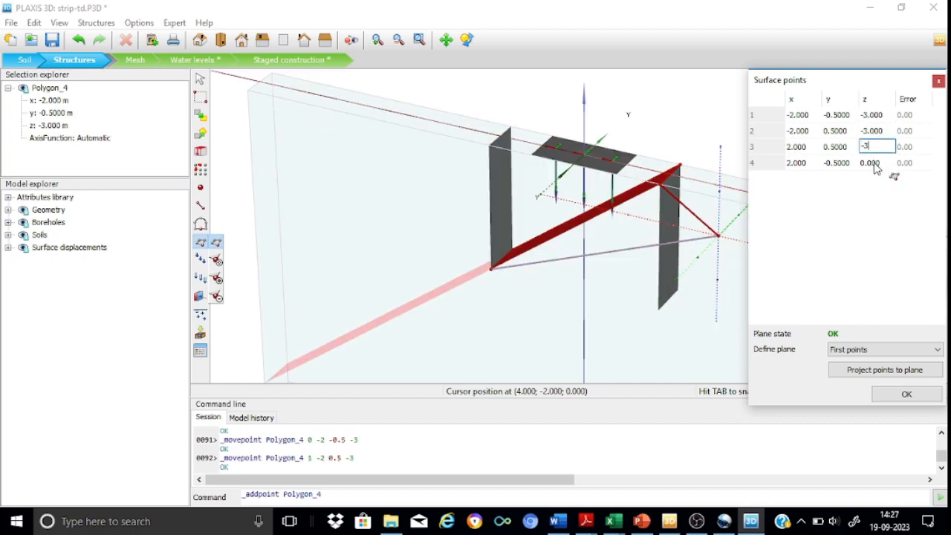
{"action": "double_click", "coordinate": [875, 166]}
{"action": "type", "text": "-3"}
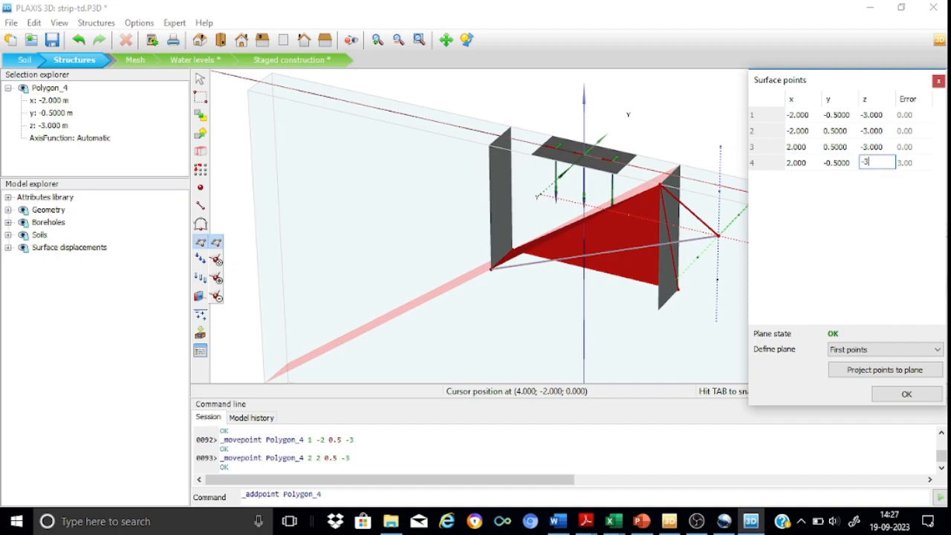
{"action": "double_click", "coordinate": [872, 147]}
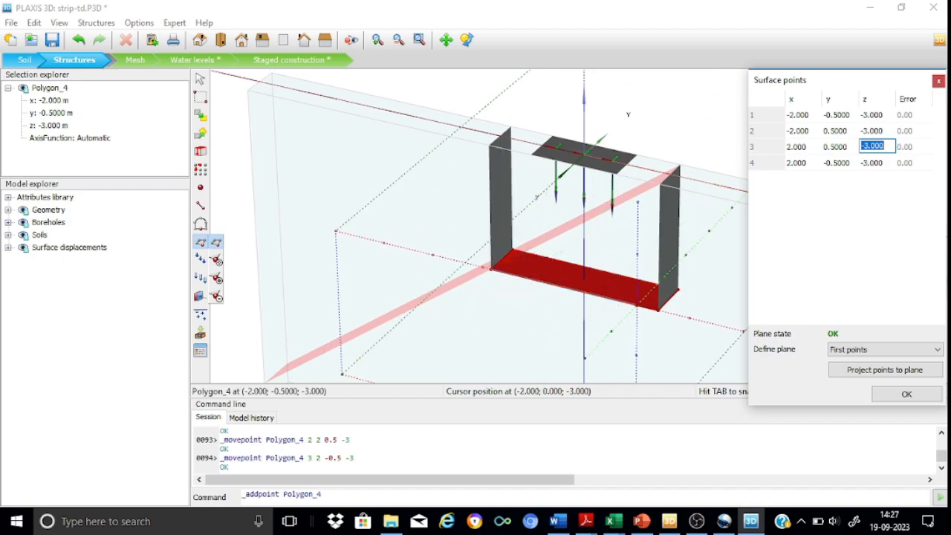
{"action": "left_click", "coordinate": [906, 393]}
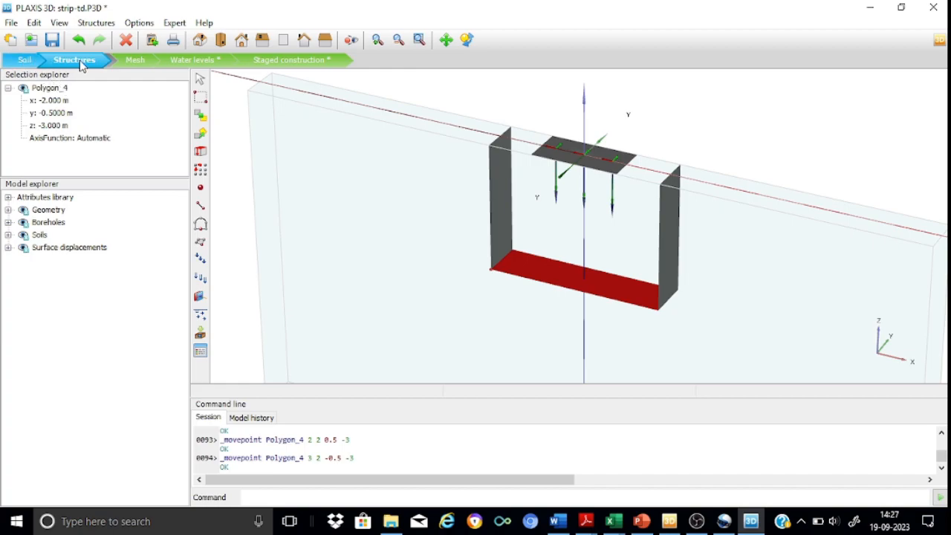
Step: Go to Mesh mode and refine the footing surface four times to a fineness factor of 0.125
{"action": "left_click", "coordinate": [134, 60]}
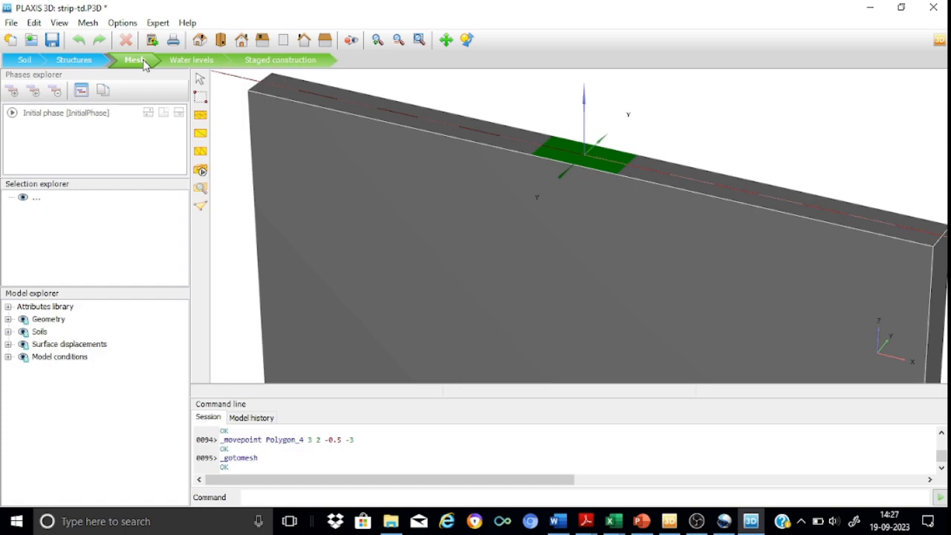
{"action": "left_click", "coordinate": [590, 159]}
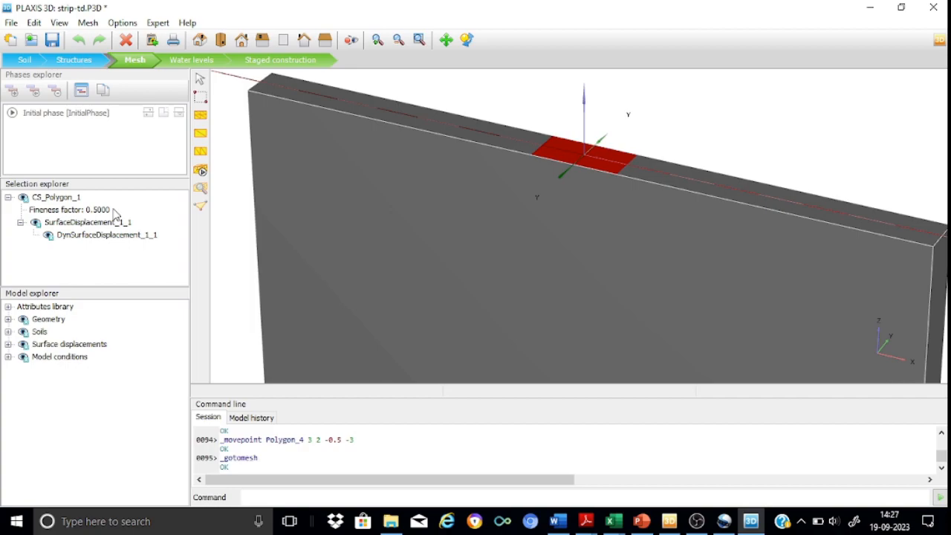
{"action": "left_click", "coordinate": [201, 119]}
{"action": "left_click", "coordinate": [608, 168]}
{"action": "left_click", "coordinate": [608, 168]}
{"action": "left_click", "coordinate": [608, 168]}
{"action": "left_click", "coordinate": [608, 169]}
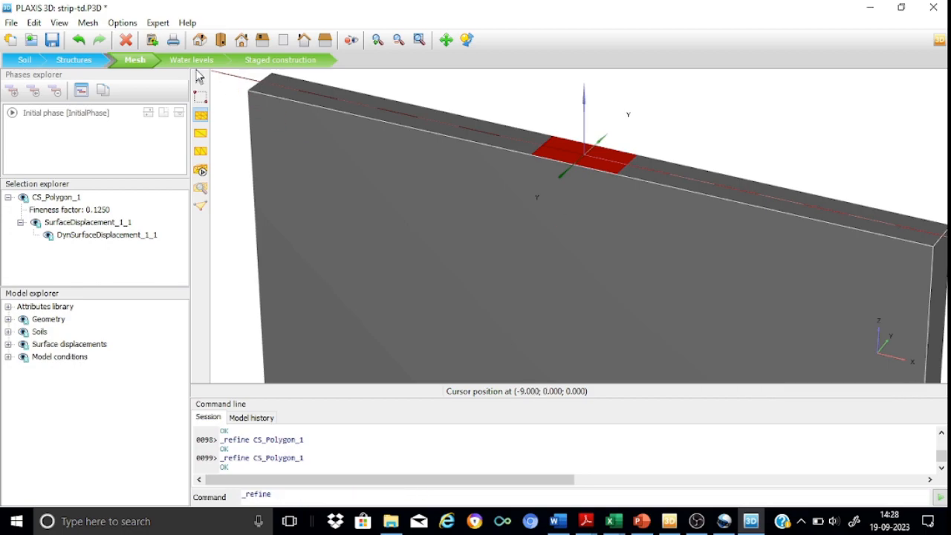
{"action": "left_click", "coordinate": [199, 79]}
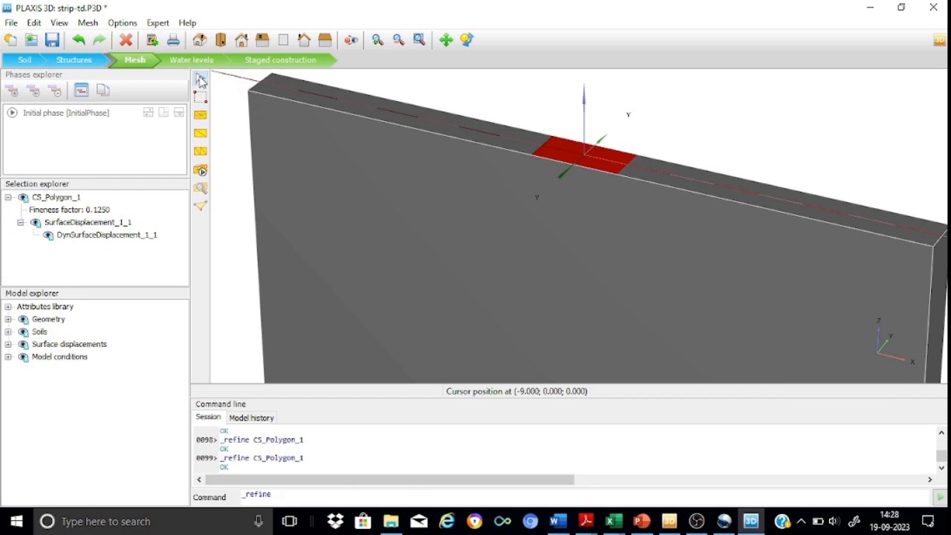
Step: Refine the soil volume enclosed around the footing twice to a fineness factor of 0.5
{"action": "left_click", "coordinate": [595, 225]}
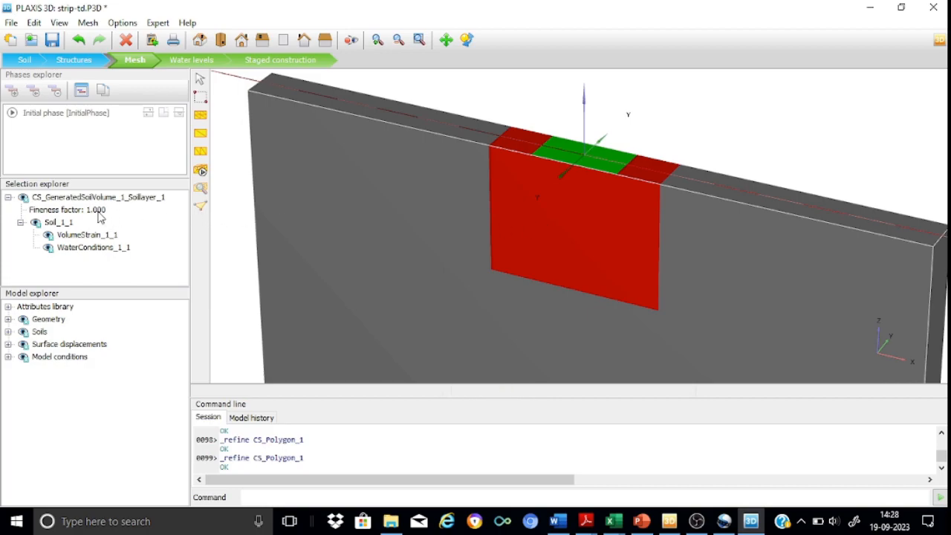
{"action": "left_click", "coordinate": [201, 116]}
{"action": "left_click", "coordinate": [554, 214]}
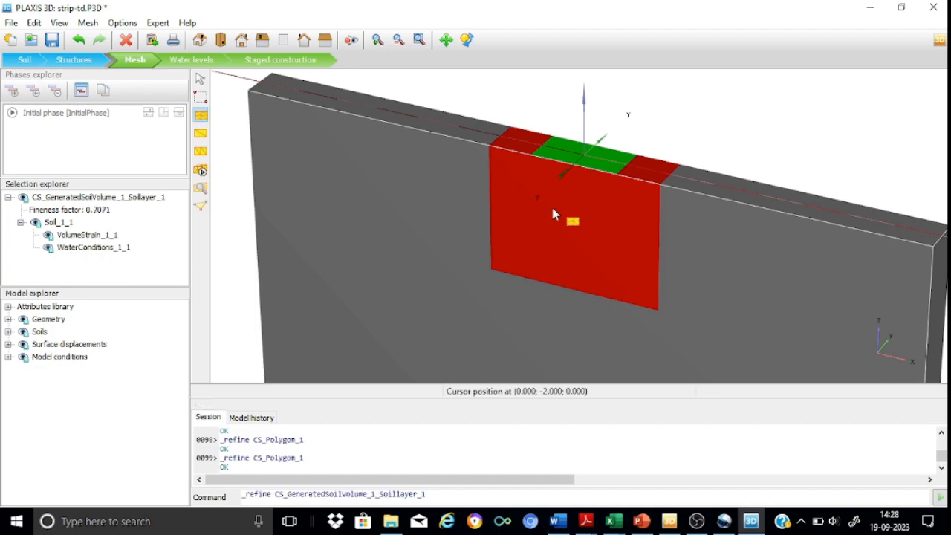
{"action": "left_click", "coordinate": [553, 214]}
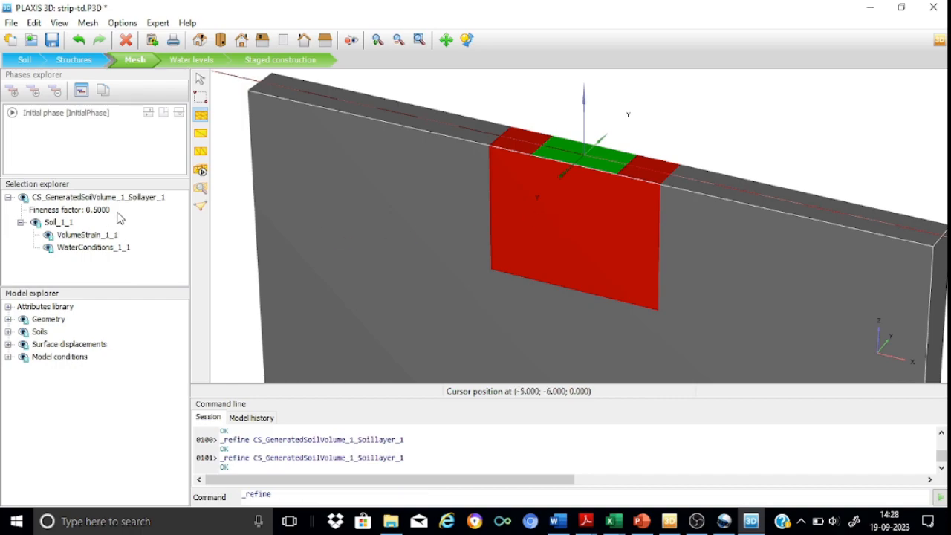
{"action": "left_click", "coordinate": [202, 79]}
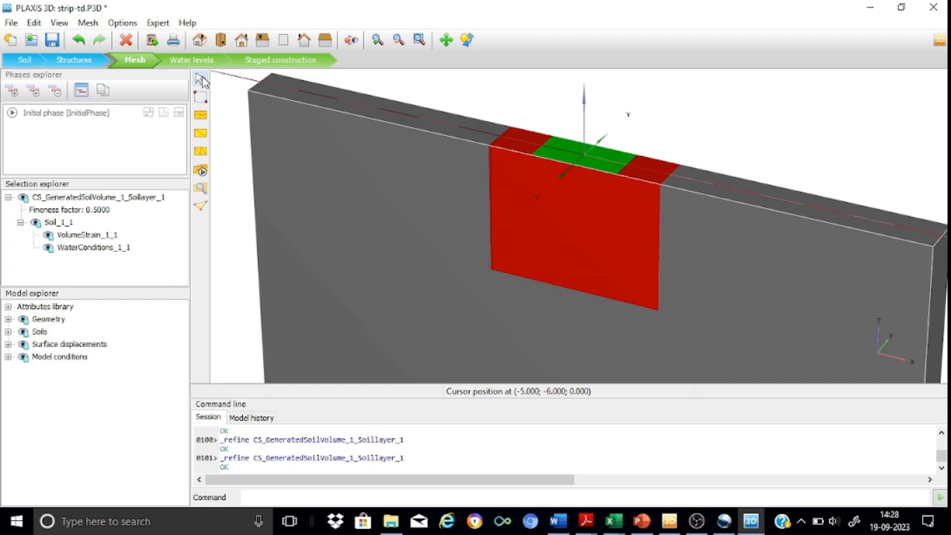
Step: Generate the mesh with Medium element distribution and view it in PLAXIS Output
{"action": "left_click", "coordinate": [200, 173]}
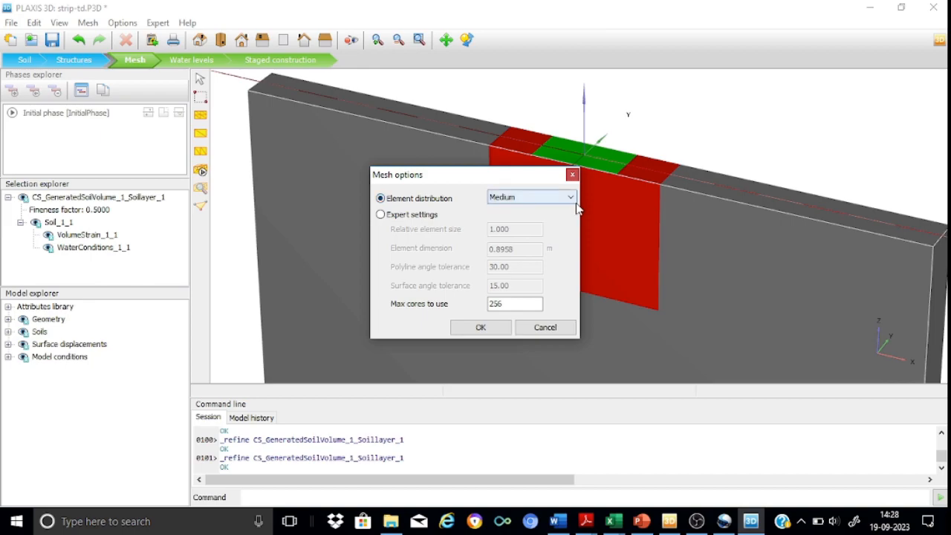
{"action": "left_click", "coordinate": [481, 328]}
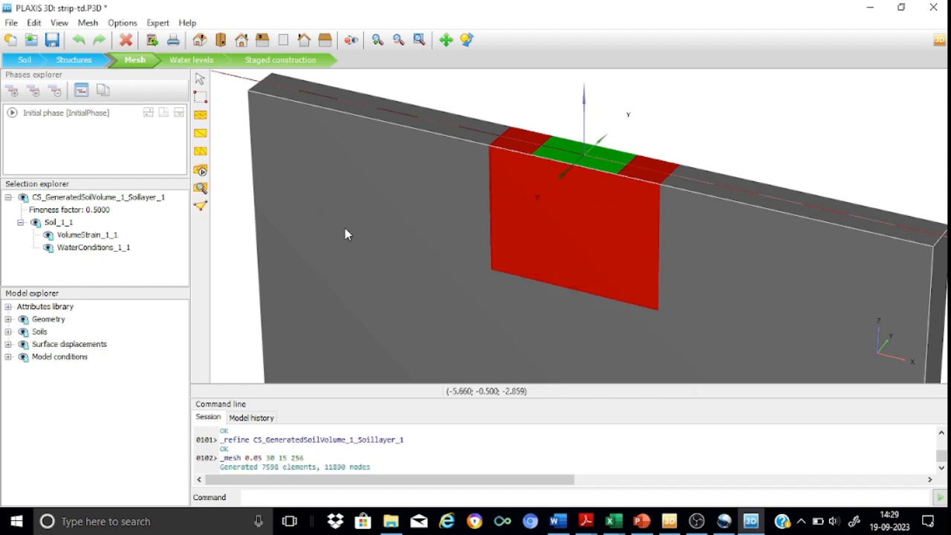
{"action": "left_click", "coordinate": [200, 188]}
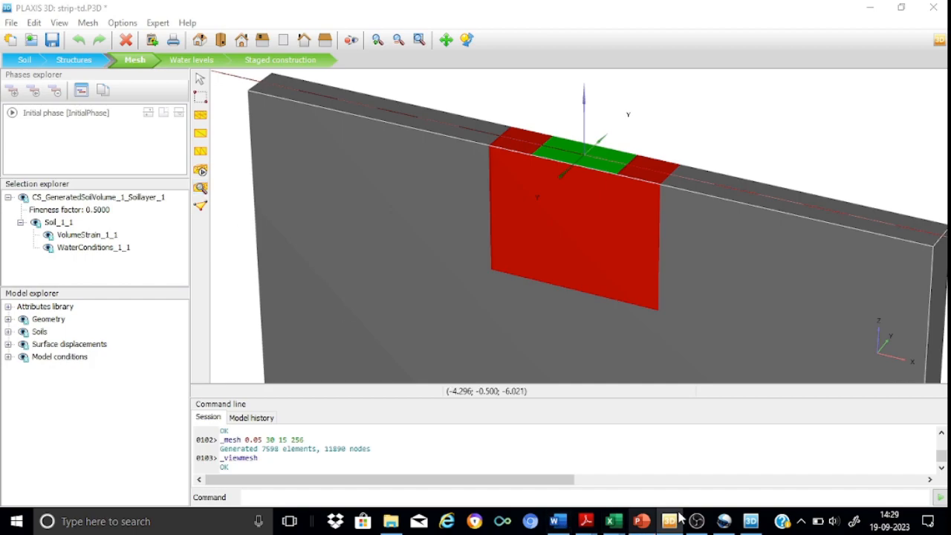
{"action": "left_click", "coordinate": [675, 524]}
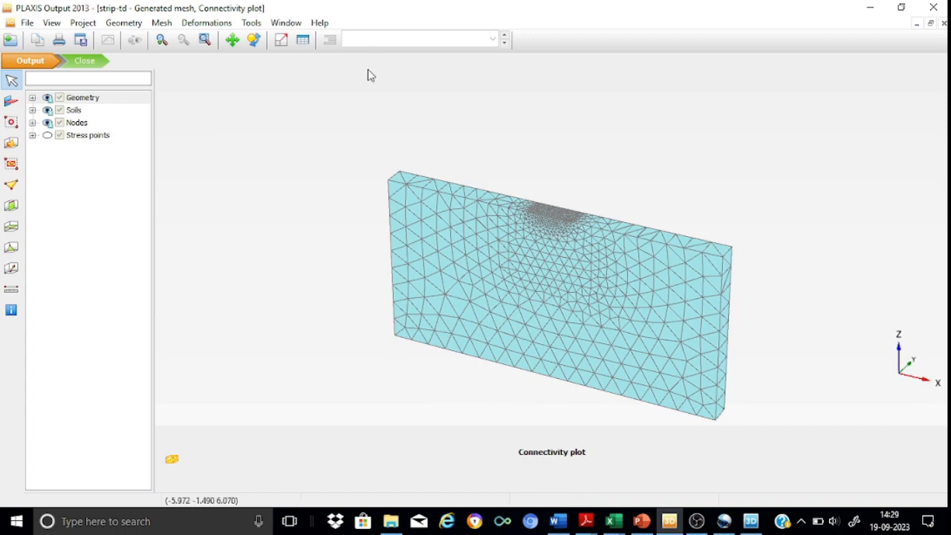
Step: Examine the refined mesh around the footing in close-up, and close the mesh plot
{"action": "left_click", "coordinate": [163, 41]}
{"action": "left_click_drag", "start_coordinate": [492, 167], "coordinate": [524, 252]}
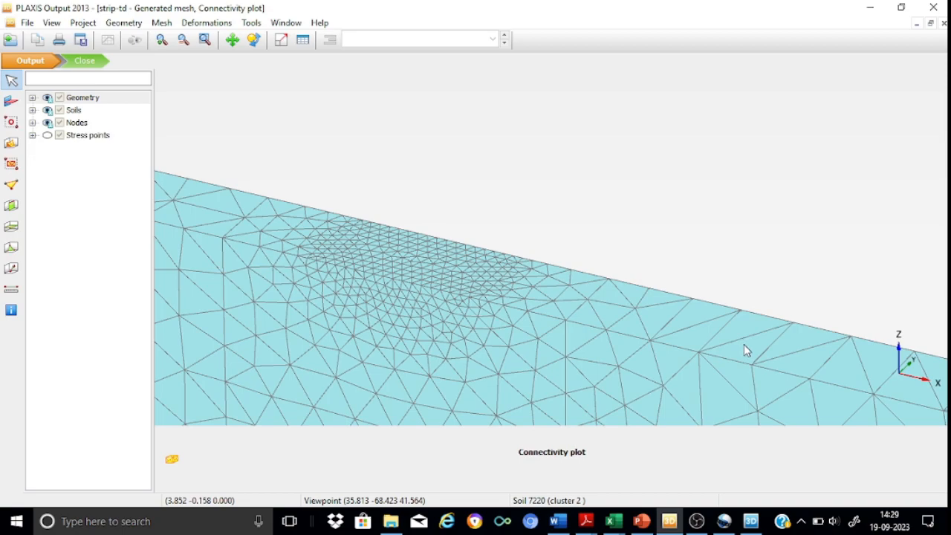
{"action": "left_click", "coordinate": [934, 8]}
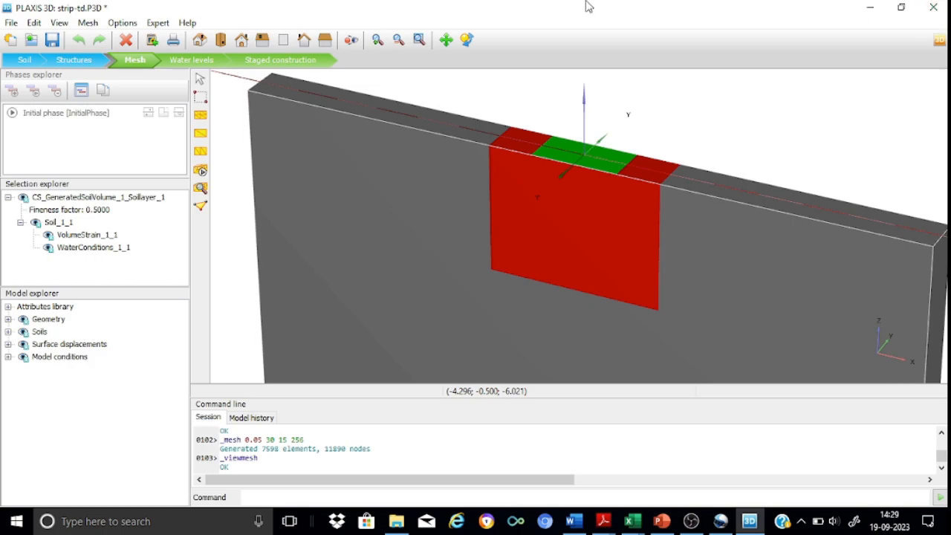
Step: Go to Staged construction mode and review the initial phase's calculation settings, accepting them as they are
{"action": "left_click", "coordinate": [269, 65]}
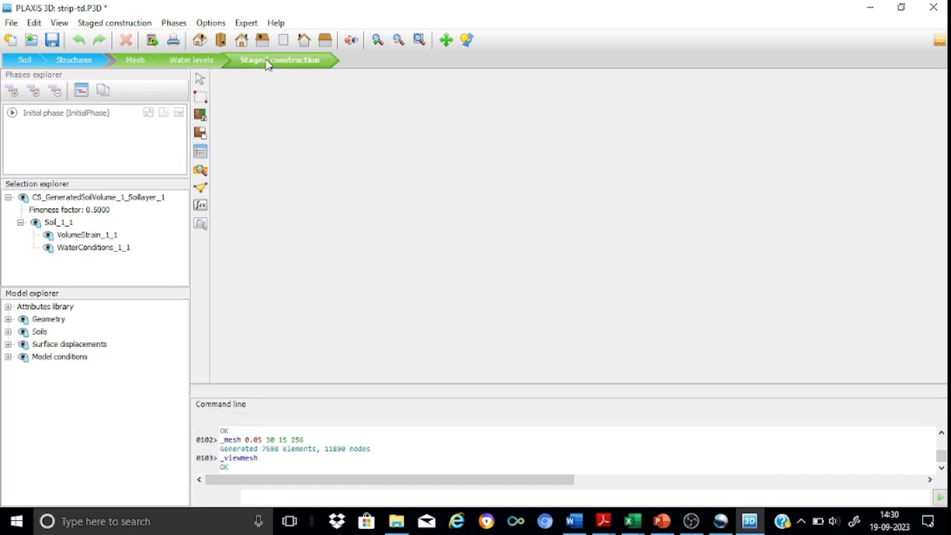
{"action": "double_click", "coordinate": [43, 117]}
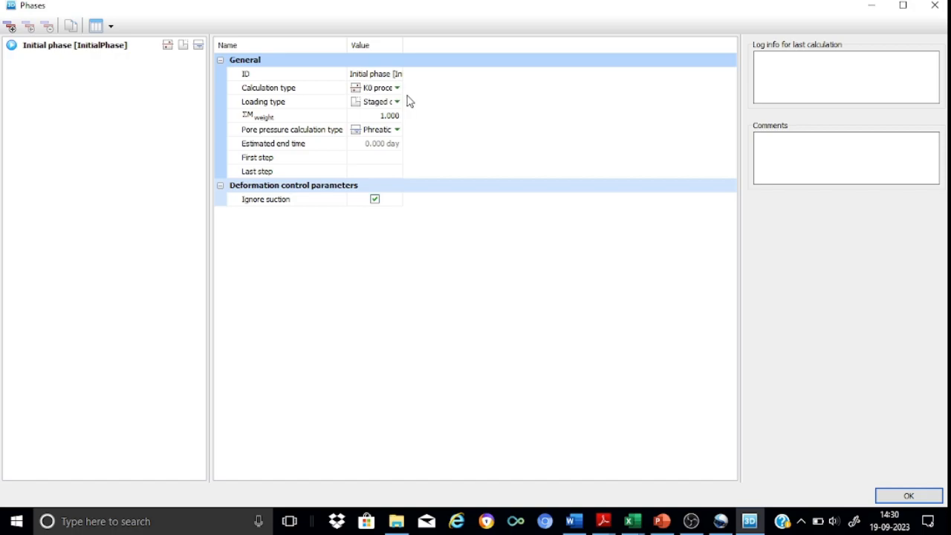
{"action": "left_click", "coordinate": [890, 495]}
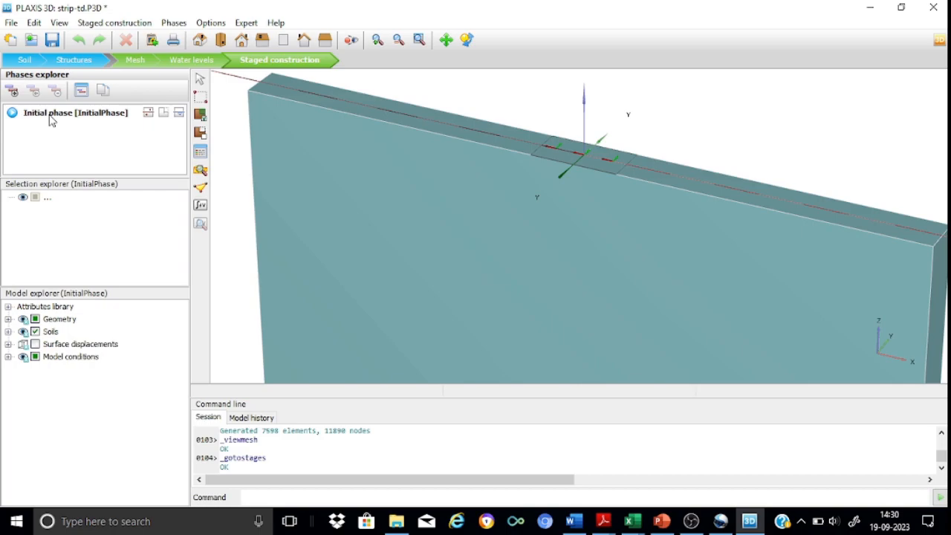
Step: Add a calculation phase after the initial phase, name it prescribed-disp, and activate the surface displacements in it
{"action": "left_click", "coordinate": [11, 90]}
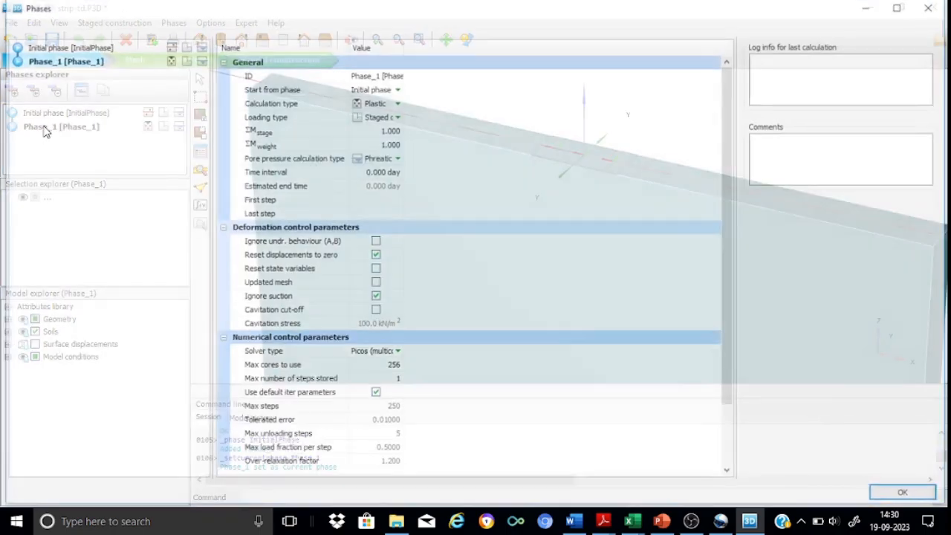
{"action": "double_click", "coordinate": [44, 127]}
{"action": "left_click", "coordinate": [367, 74]}
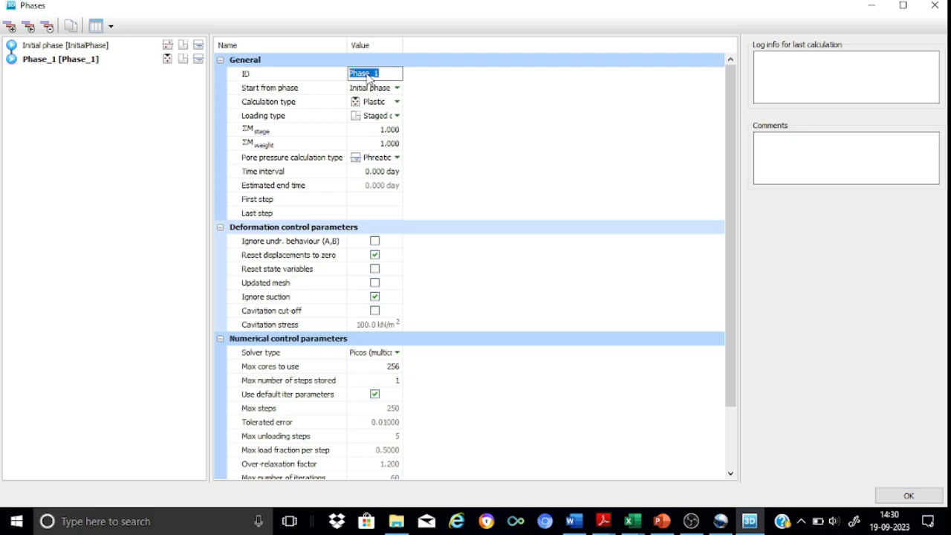
{"action": "type", "text": "prescribed-disp"}
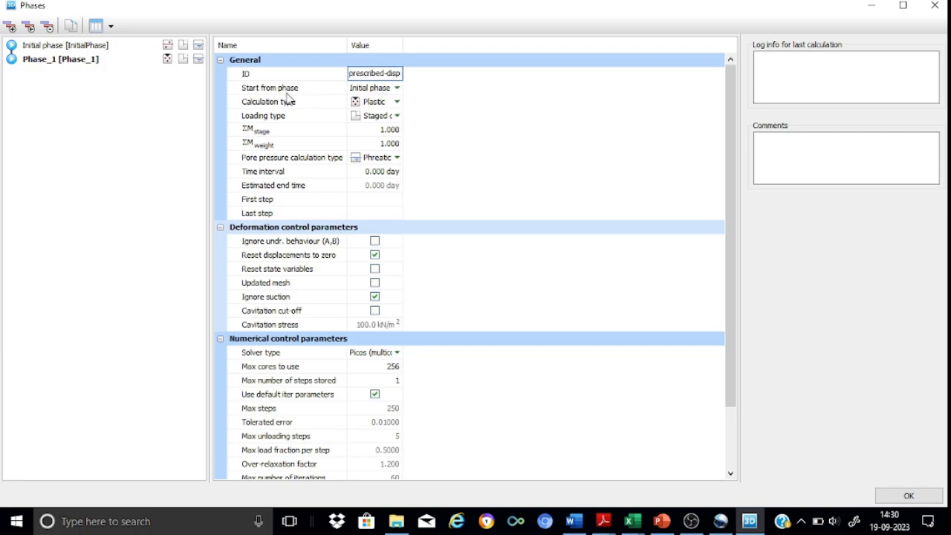
{"action": "left_click", "coordinate": [522, 124]}
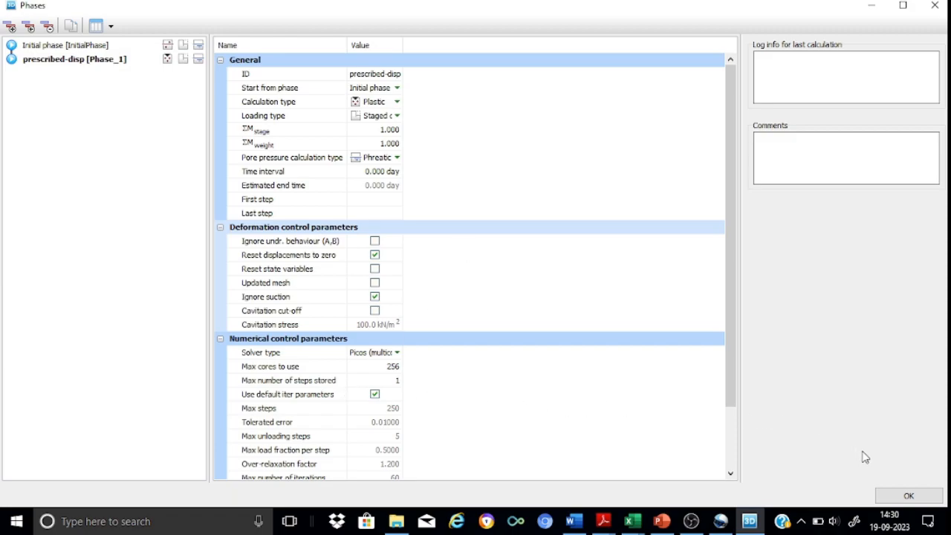
{"action": "left_click", "coordinate": [898, 496]}
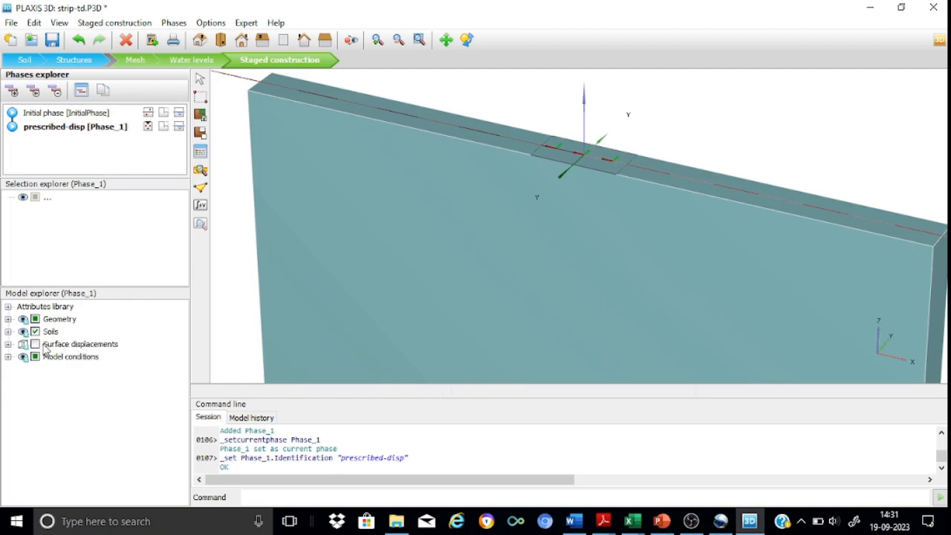
{"action": "left_click", "coordinate": [35, 344]}
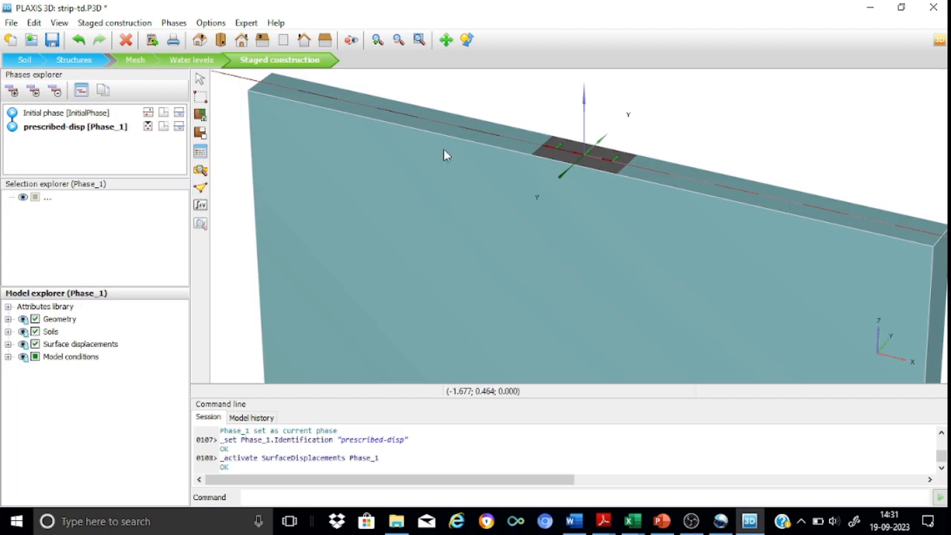
Step: Select the node closest to coordinates (0, 0, 0) as a curve point and calculate the phases, showing the task details
{"action": "left_click", "coordinate": [200, 189]}
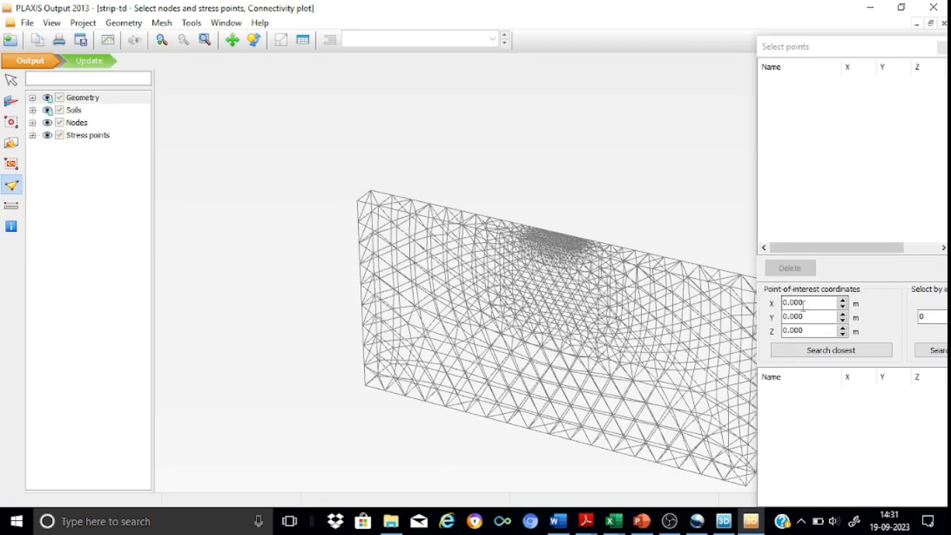
{"action": "left_click", "coordinate": [850, 354]}
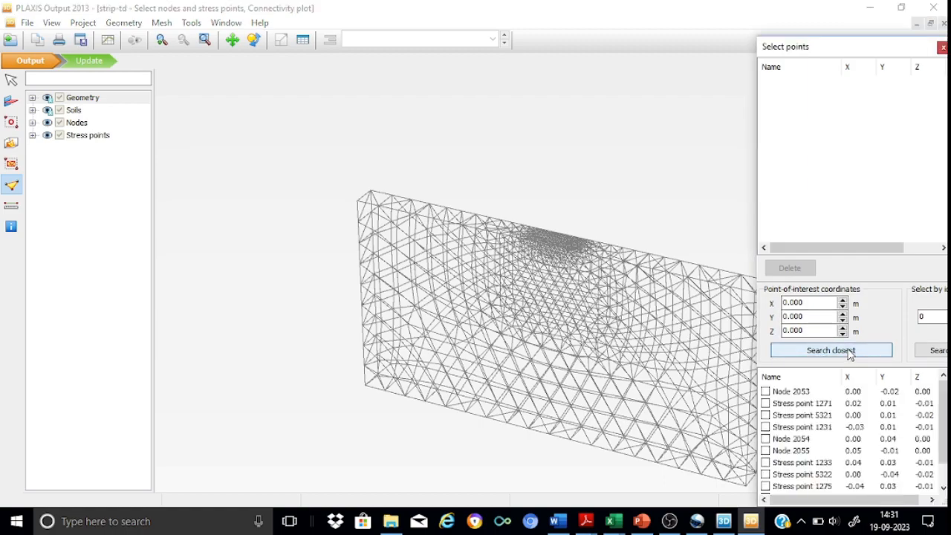
{"action": "left_click", "coordinate": [765, 391]}
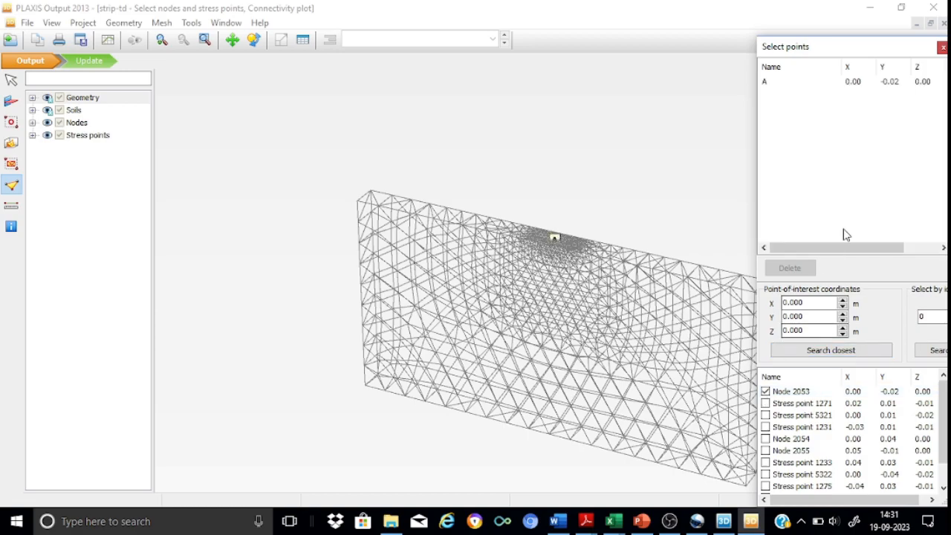
{"action": "left_click", "coordinate": [937, 9]}
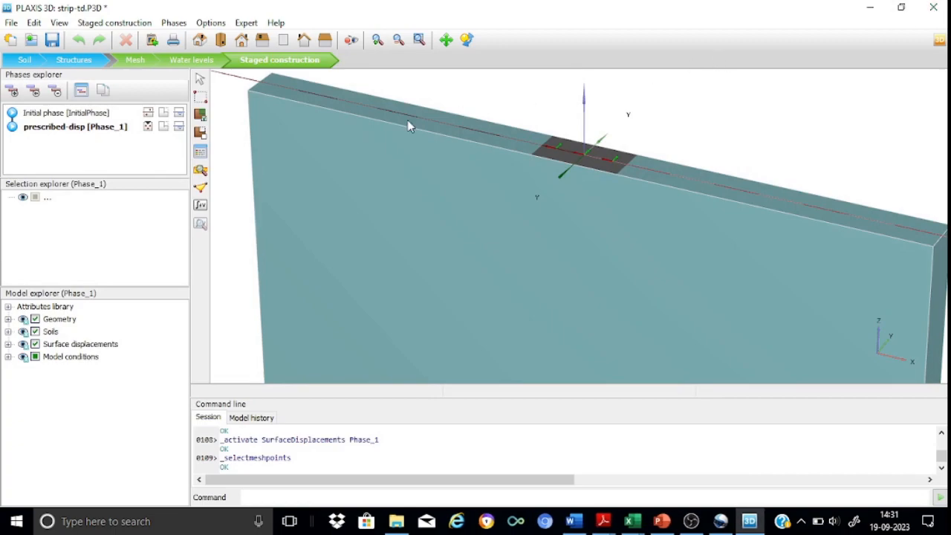
{"action": "left_click", "coordinate": [200, 206]}
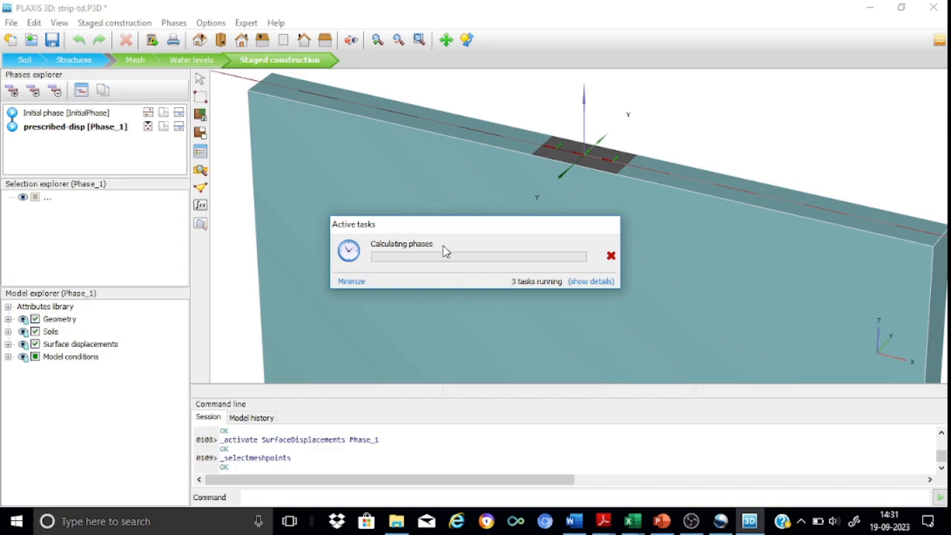
{"action": "left_click", "coordinate": [598, 282]}
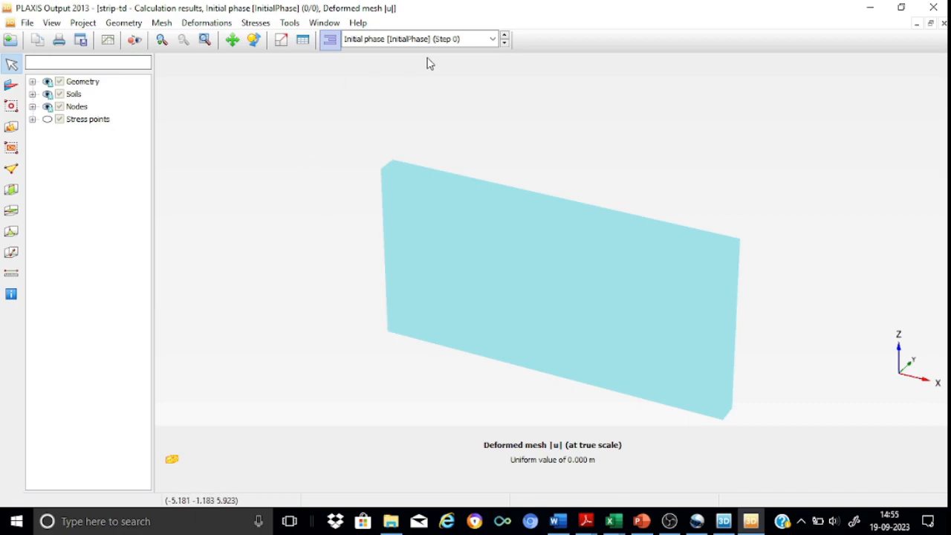
Step: Display the Cartesian total stress σzz for the initial phase, followed by the prescribed-disp phase
{"action": "left_click", "coordinate": [255, 23]}
{"action": "mouse_move", "coordinate": [277, 60]}
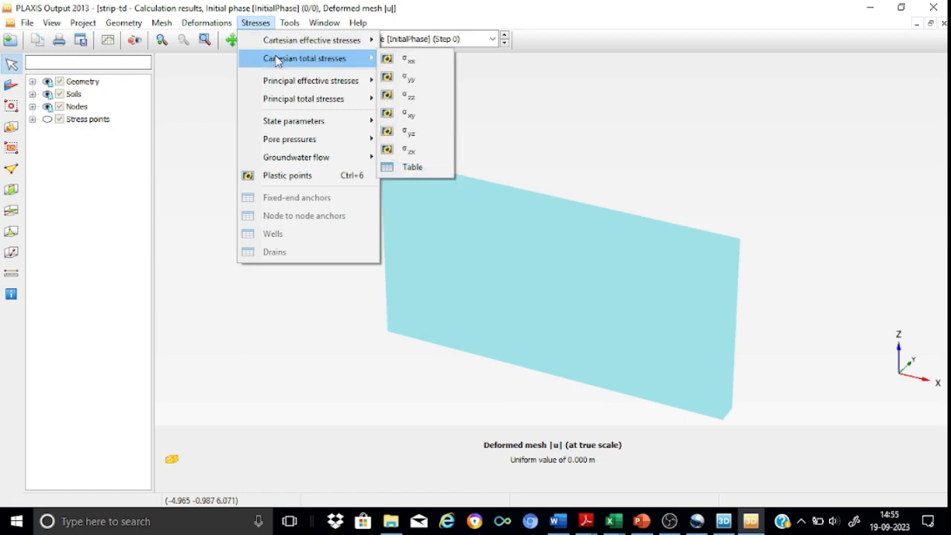
{"action": "left_click", "coordinate": [413, 95]}
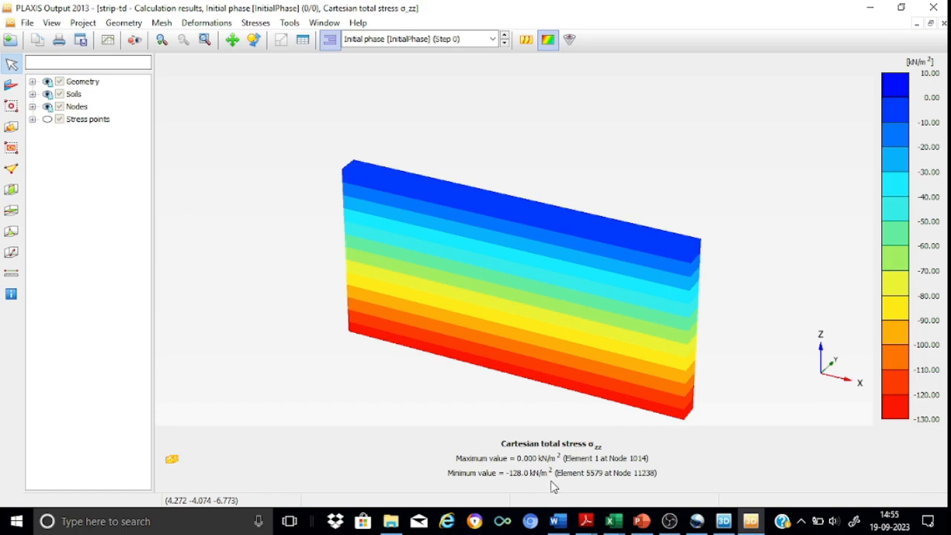
{"action": "left_click", "coordinate": [492, 38]}
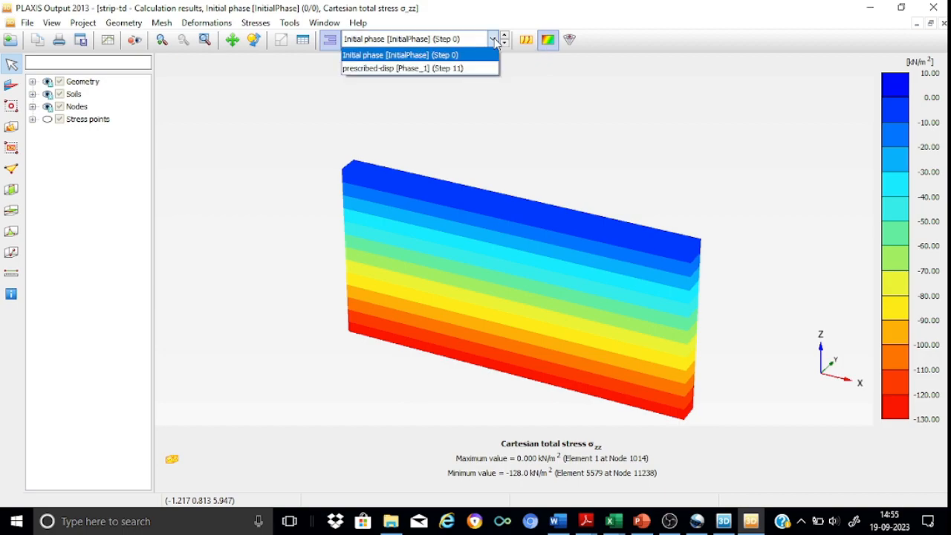
{"action": "left_click", "coordinate": [413, 68]}
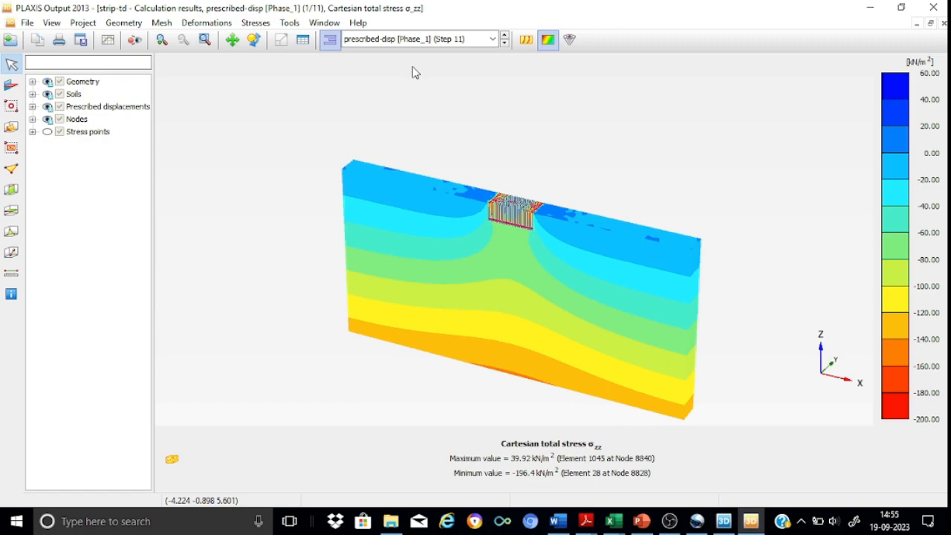
Step: Display the vertical phase displacements Puz for the prescribed-disp phase
{"action": "left_click", "coordinate": [214, 26]}
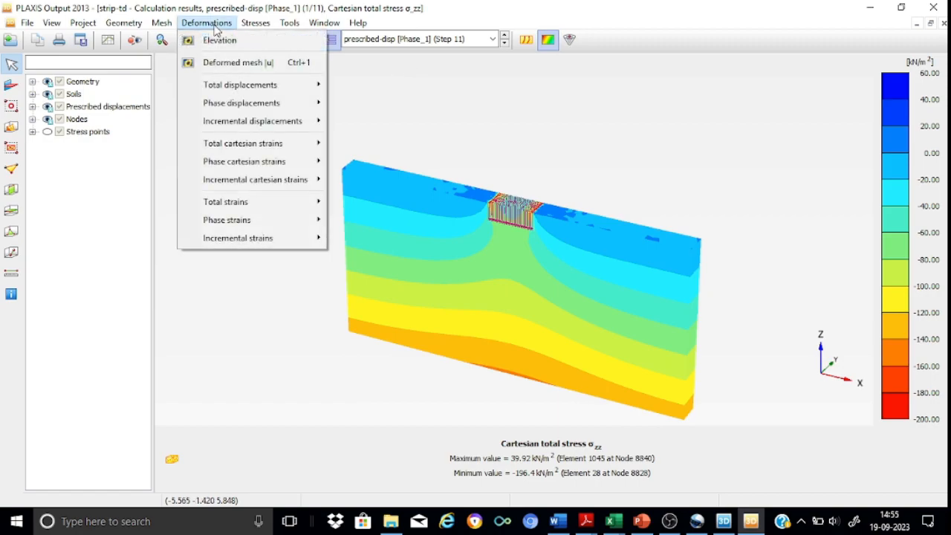
{"action": "mouse_move", "coordinate": [240, 85]}
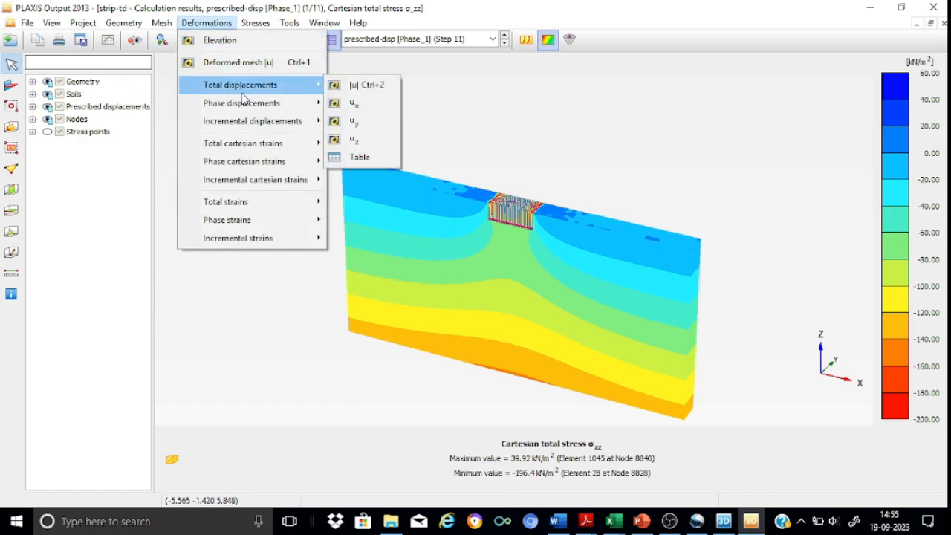
{"action": "mouse_move", "coordinate": [324, 124]}
{"action": "mouse_move", "coordinate": [321, 104]}
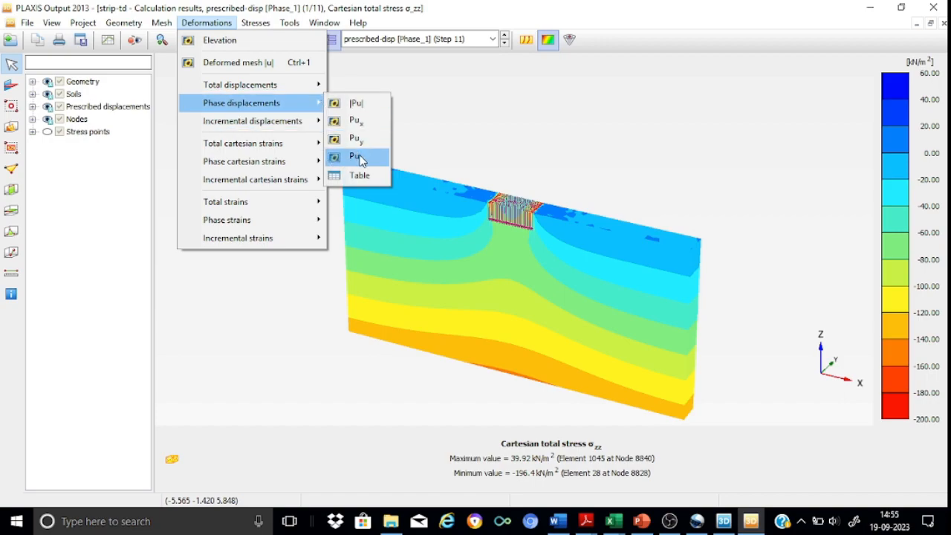
{"action": "left_click", "coordinate": [357, 157]}
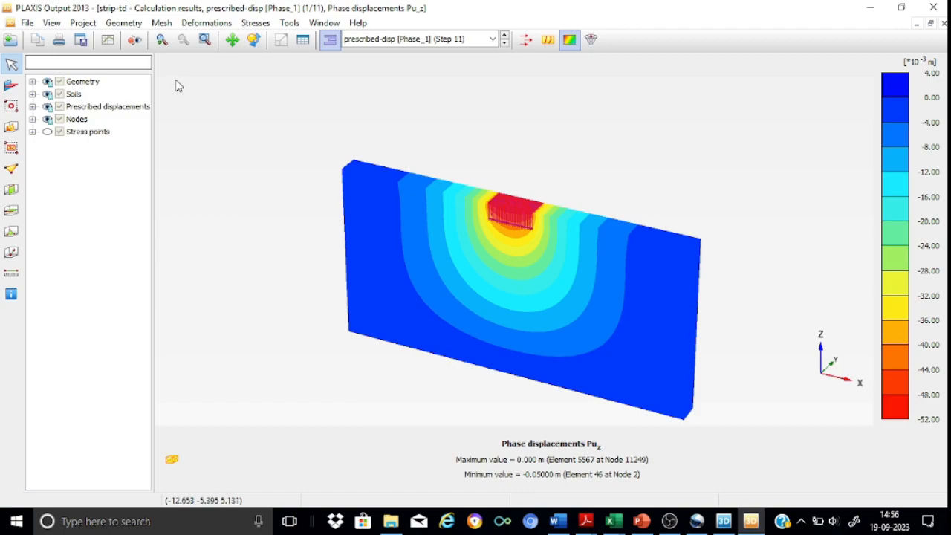
Step: Check the curve points in the Curves manager and create a new chart with the project force Fz on the x-axis
{"action": "left_click", "coordinate": [109, 43]}
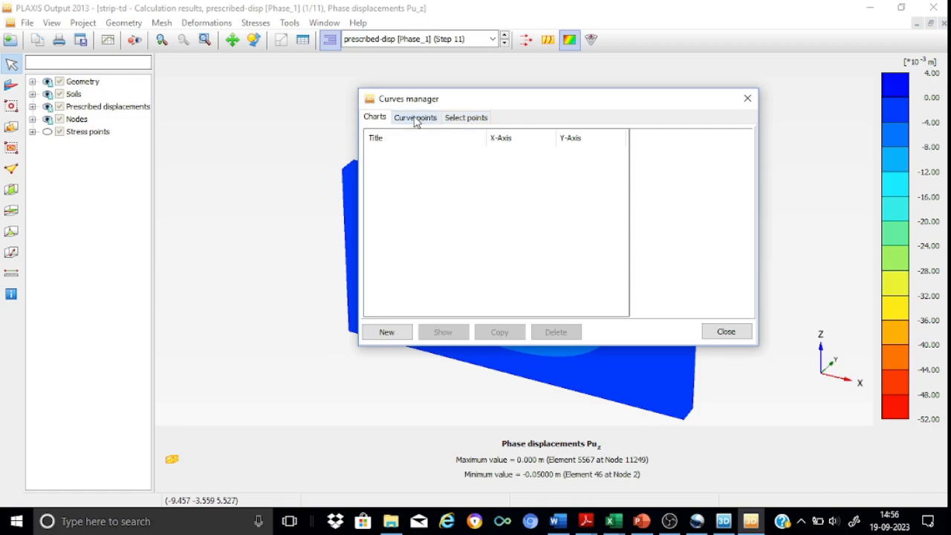
{"action": "left_click", "coordinate": [416, 119]}
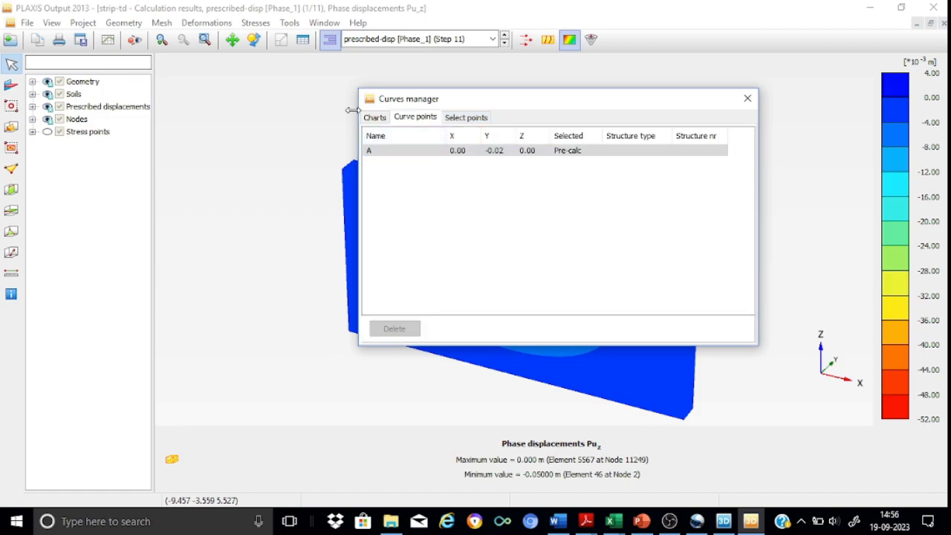
{"action": "left_click", "coordinate": [376, 119]}
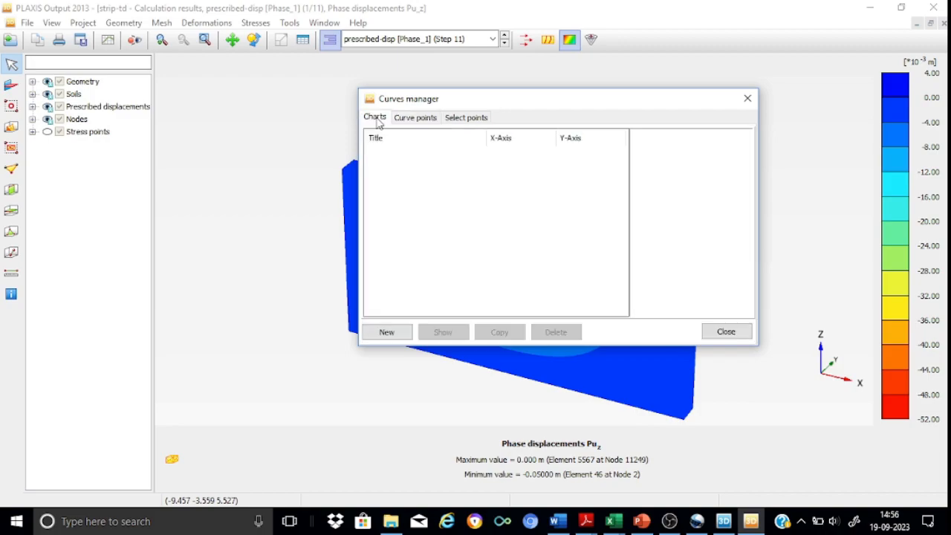
{"action": "left_click", "coordinate": [387, 333]}
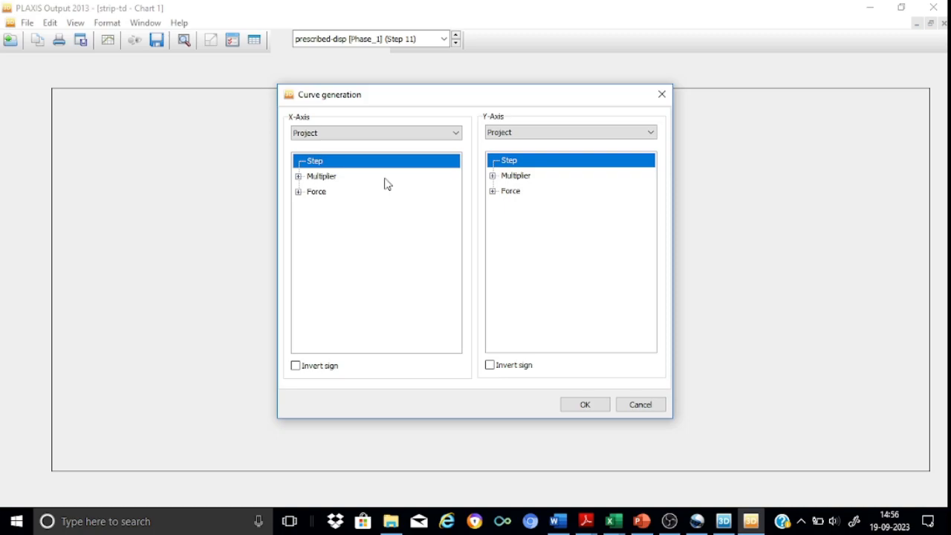
{"action": "left_click", "coordinate": [298, 191]}
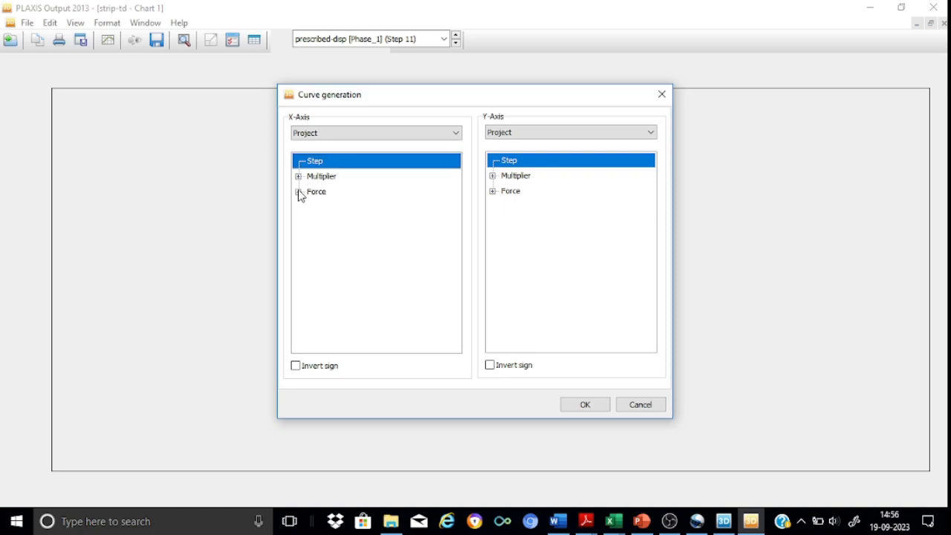
{"action": "left_click", "coordinate": [325, 242]}
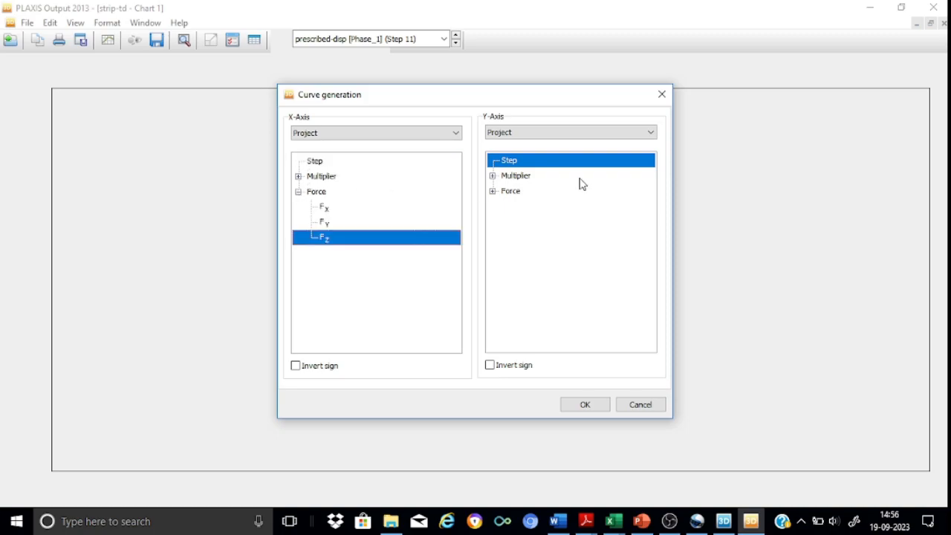
Step: Assign the total displacement uz of point A to the y-axis and generate the force-displacement chart
{"action": "left_click", "coordinate": [650, 132]}
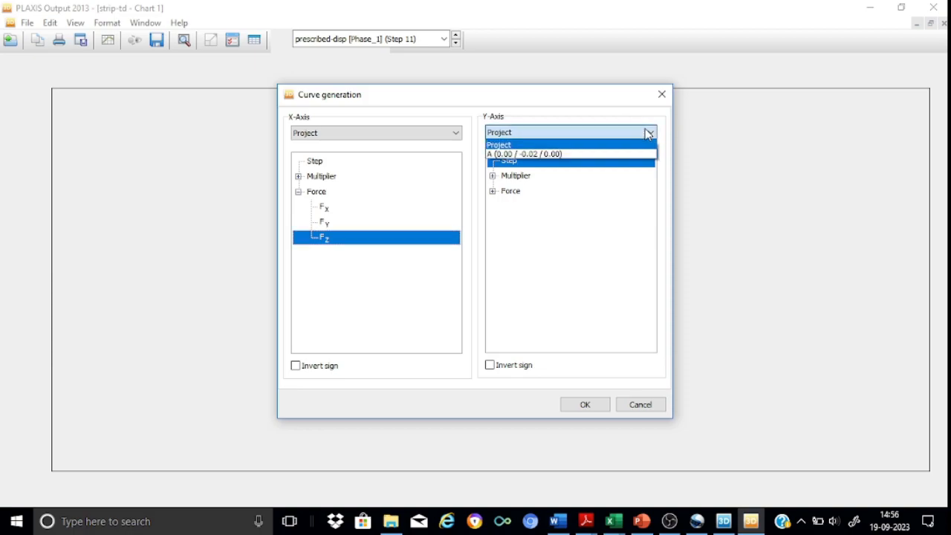
{"action": "left_click", "coordinate": [551, 153]}
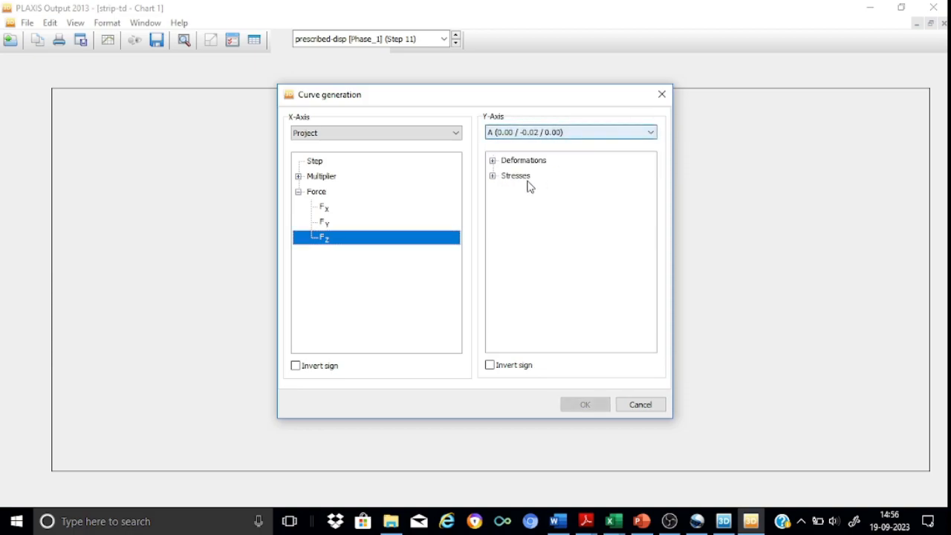
{"action": "left_click", "coordinate": [492, 160]}
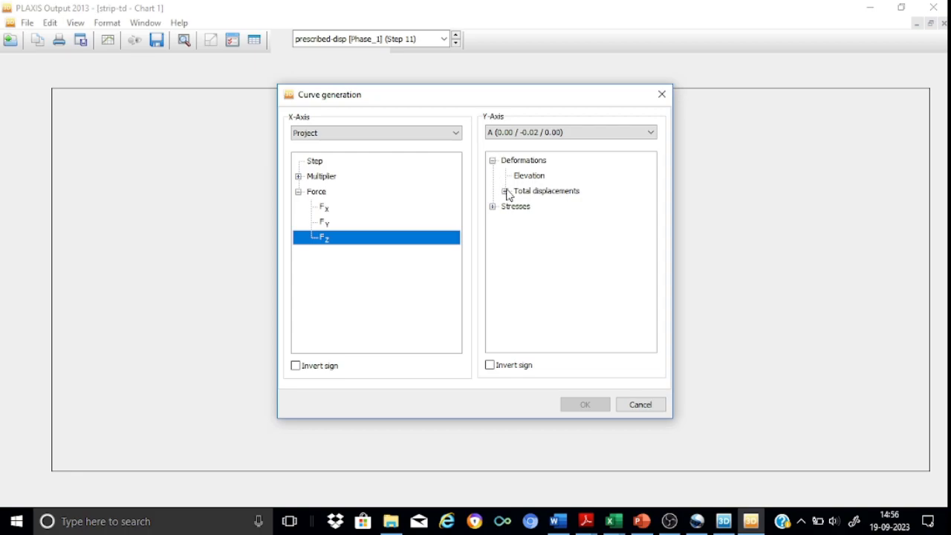
{"action": "left_click", "coordinate": [505, 191]}
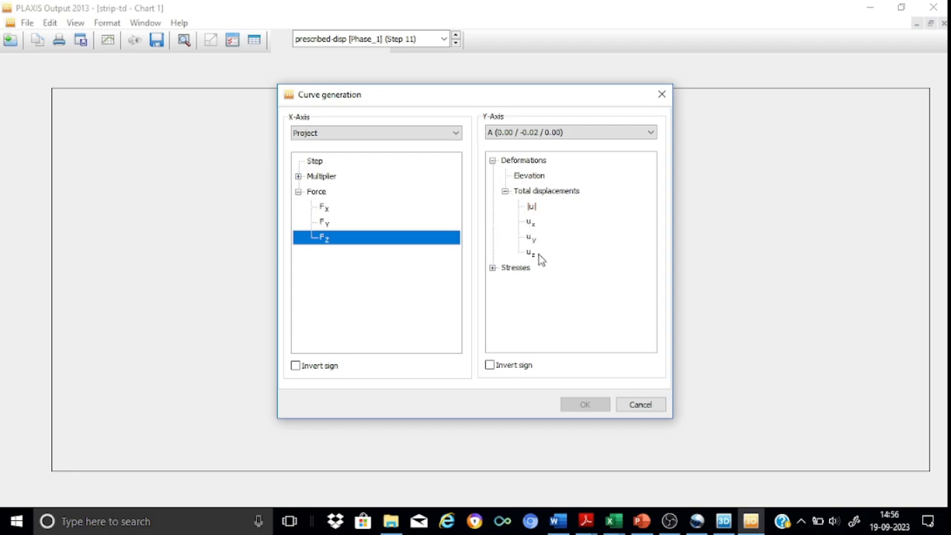
{"action": "left_click", "coordinate": [540, 257]}
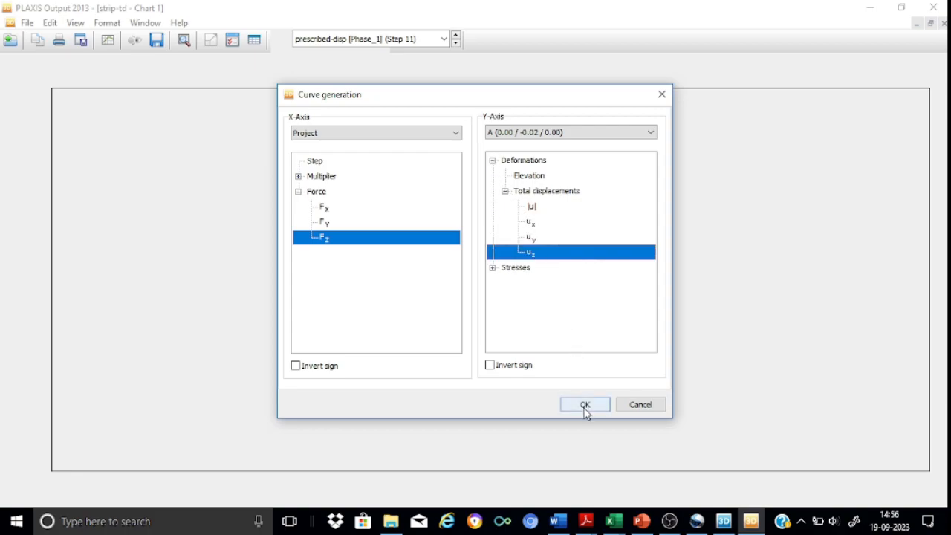
{"action": "left_click", "coordinate": [584, 407]}
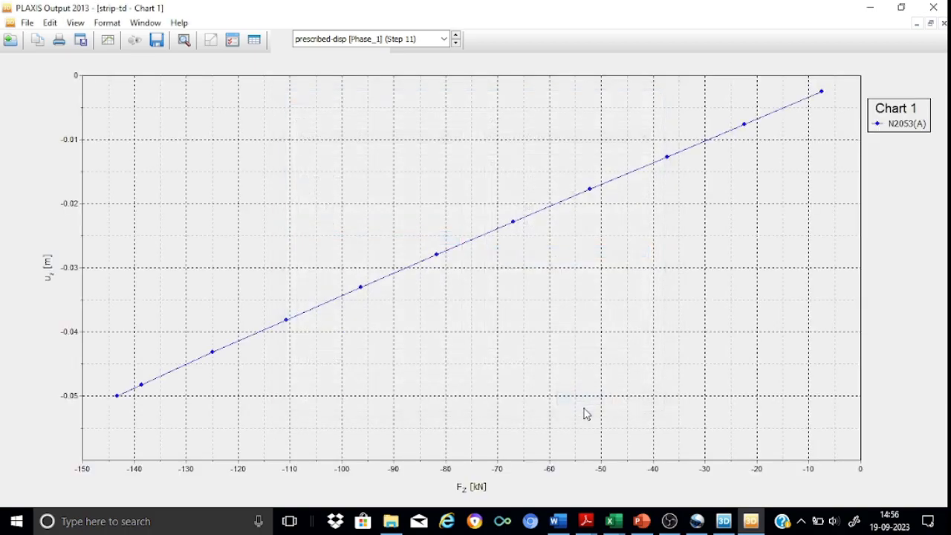
Step: Exchange the chart's axes and flip it both horizontally and vertically so that Fz is plotted against uz
{"action": "double_click", "coordinate": [909, 131]}
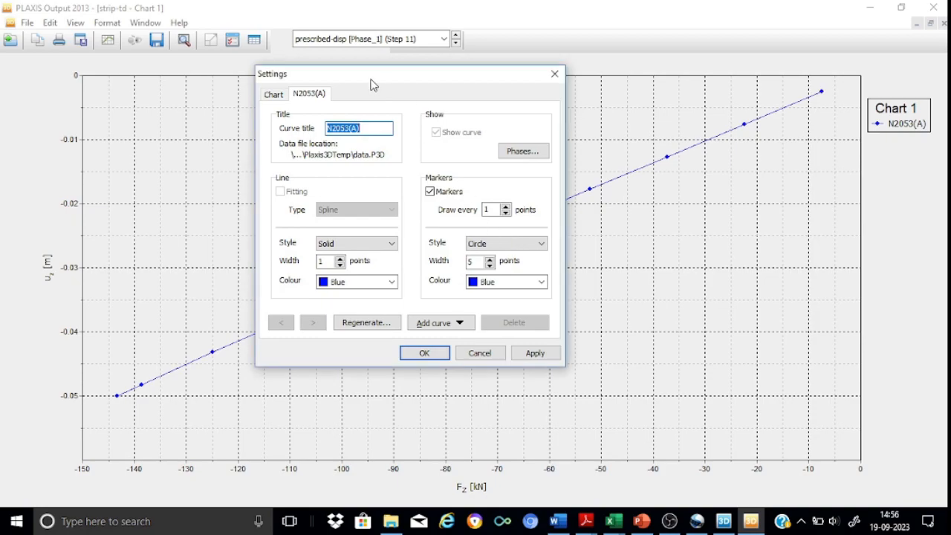
{"action": "left_click", "coordinate": [273, 95]}
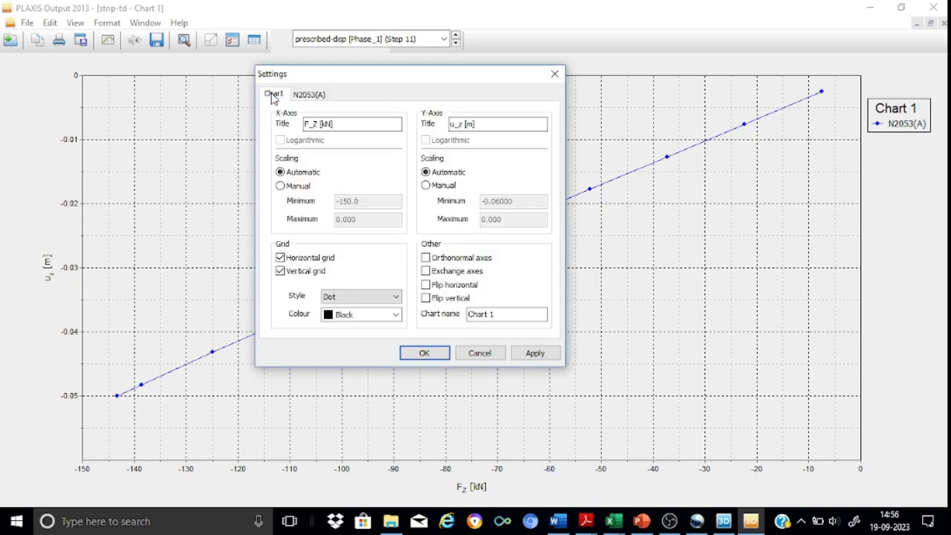
{"action": "left_click", "coordinate": [454, 273]}
{"action": "left_click", "coordinate": [454, 286]}
{"action": "left_click", "coordinate": [451, 300]}
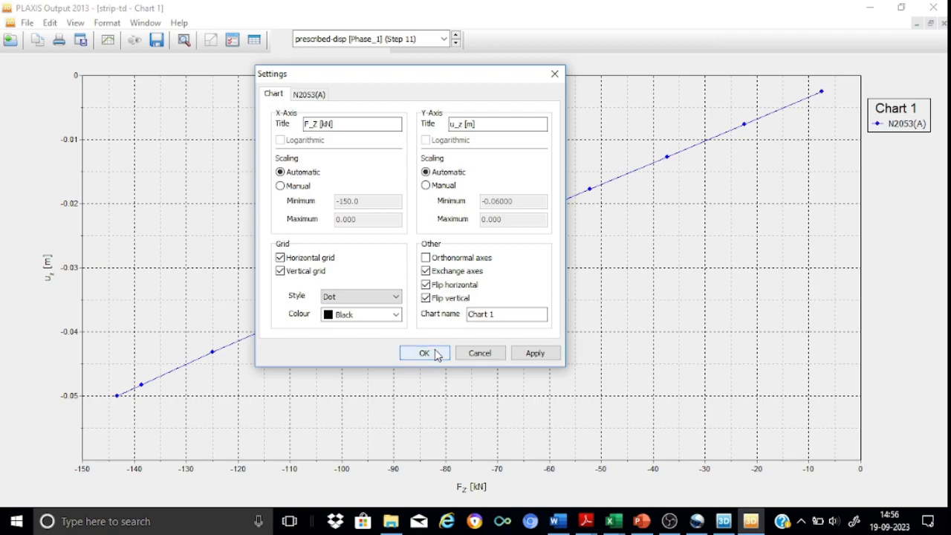
{"action": "left_click", "coordinate": [437, 353]}
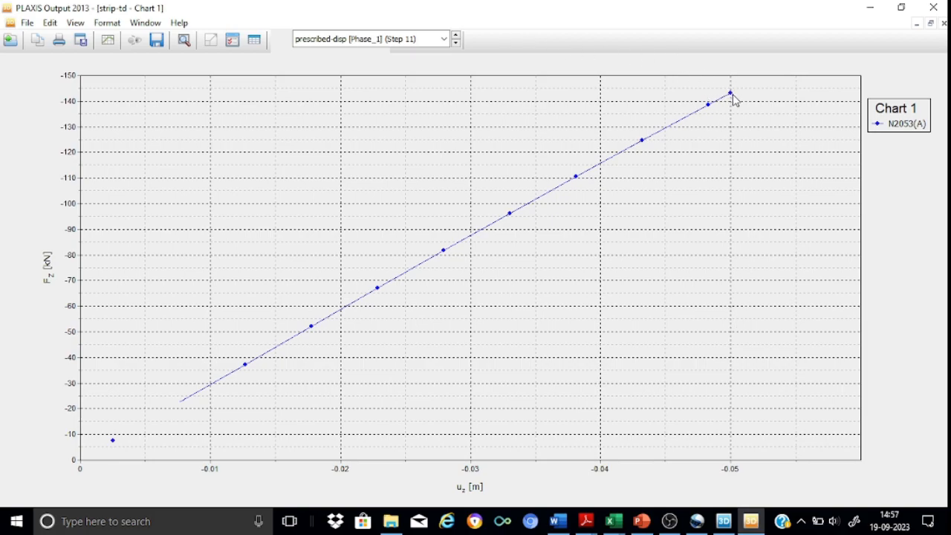
{"action": "mouse_move", "coordinate": [733, 97]}
Step: Close the results program without saving the changed chart
{"action": "left_click", "coordinate": [939, 10]}
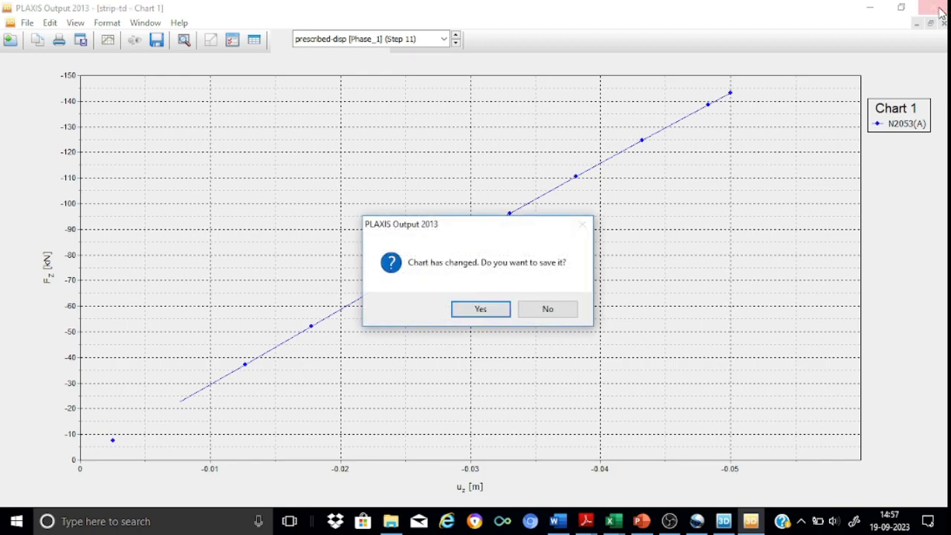
{"action": "left_click", "coordinate": [545, 309]}
{"action": "left_click", "coordinate": [542, 309]}
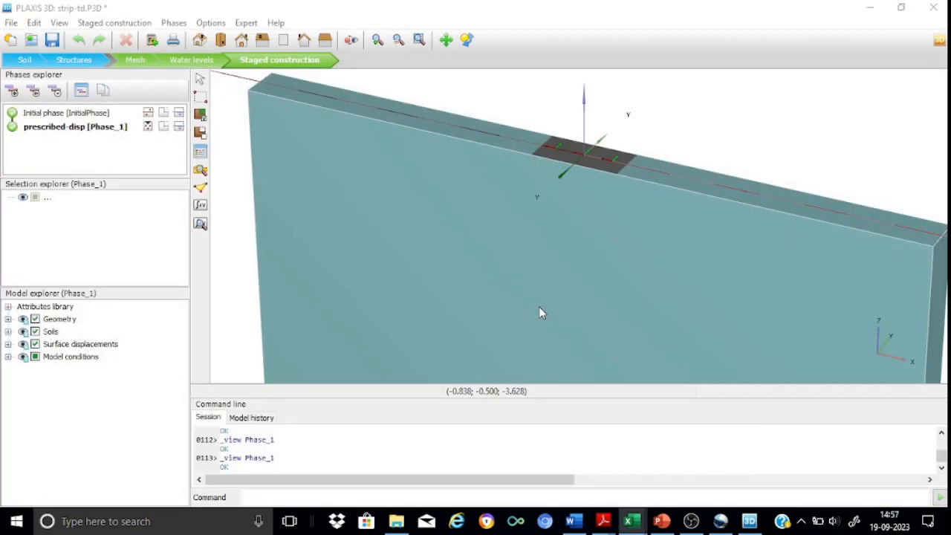
Step: Reopen the calculation results of the prescribed-disp phase and display the Cartesian total stress σzz
{"action": "left_click", "coordinate": [201, 223]}
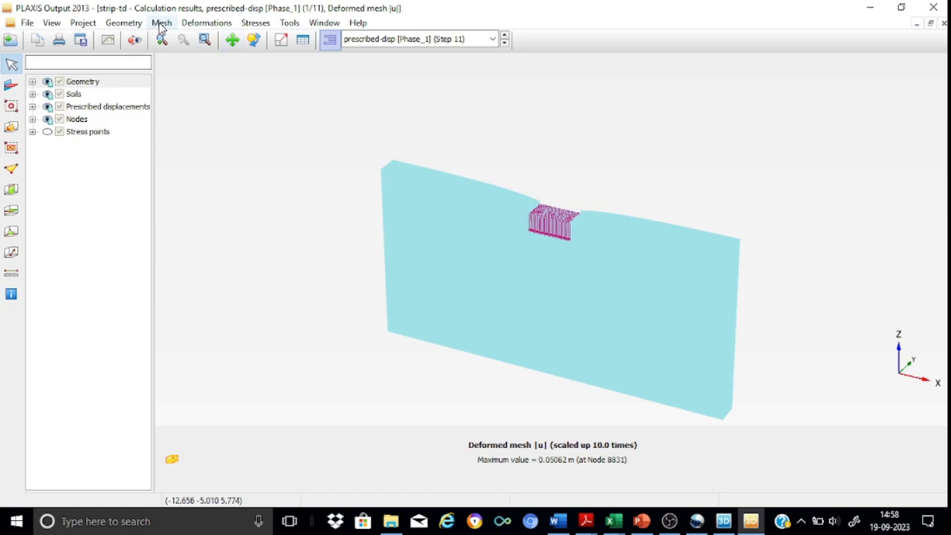
{"action": "left_click", "coordinate": [255, 23]}
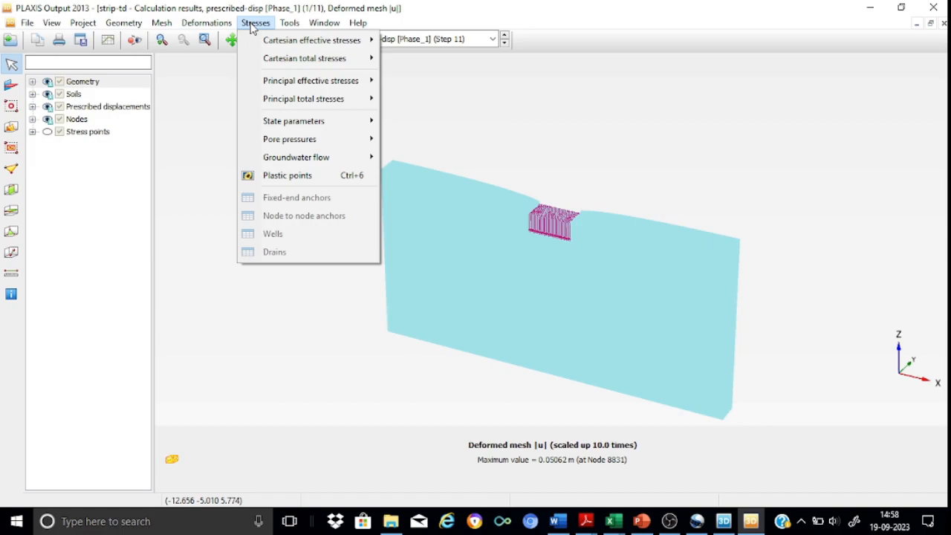
{"action": "mouse_move", "coordinate": [291, 59]}
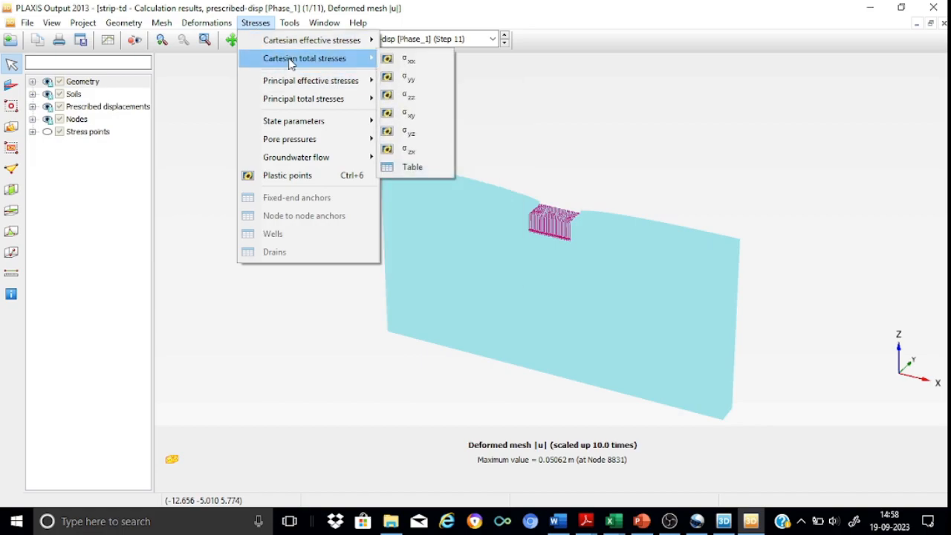
{"action": "left_click", "coordinate": [419, 95]}
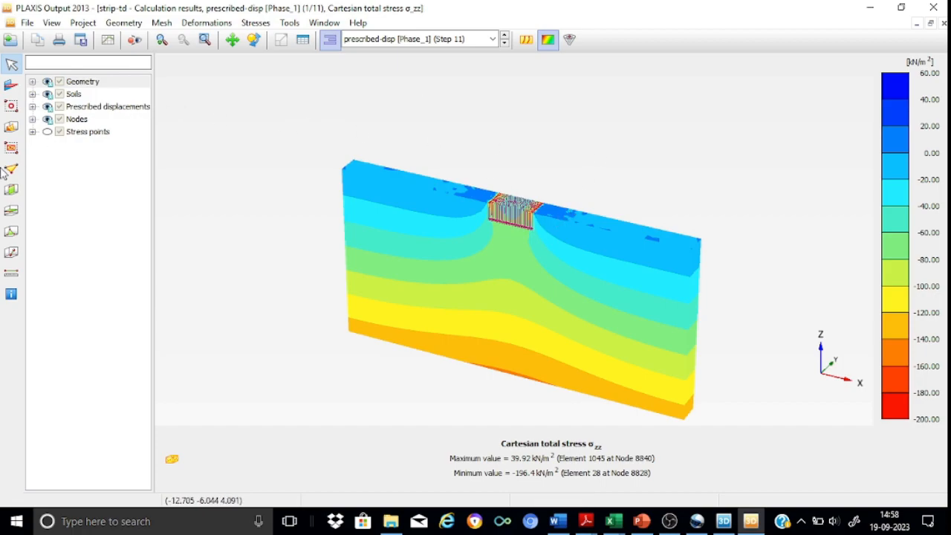
Step: Create a vertical cross section through the model from point (-10, 0) to point (10, 0)
{"action": "left_click", "coordinate": [12, 191]}
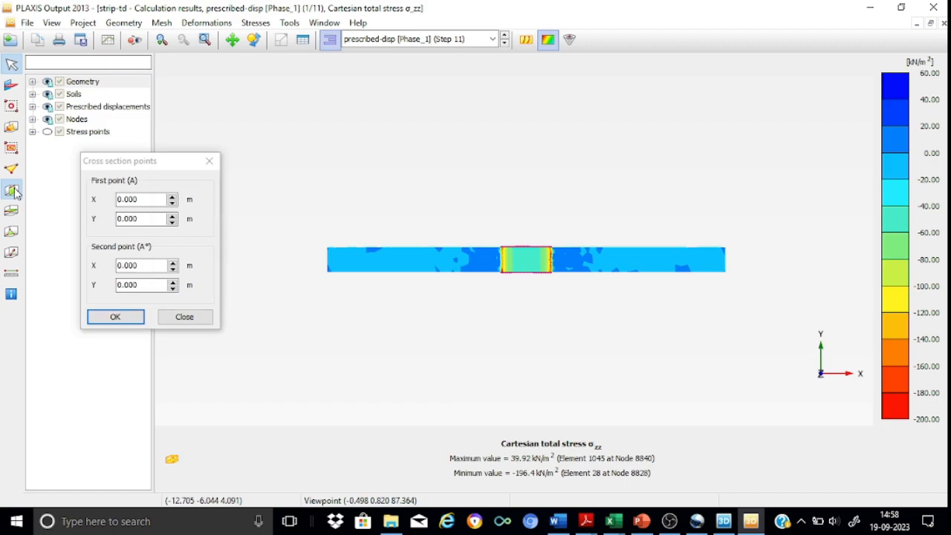
{"action": "left_click", "coordinate": [158, 199]}
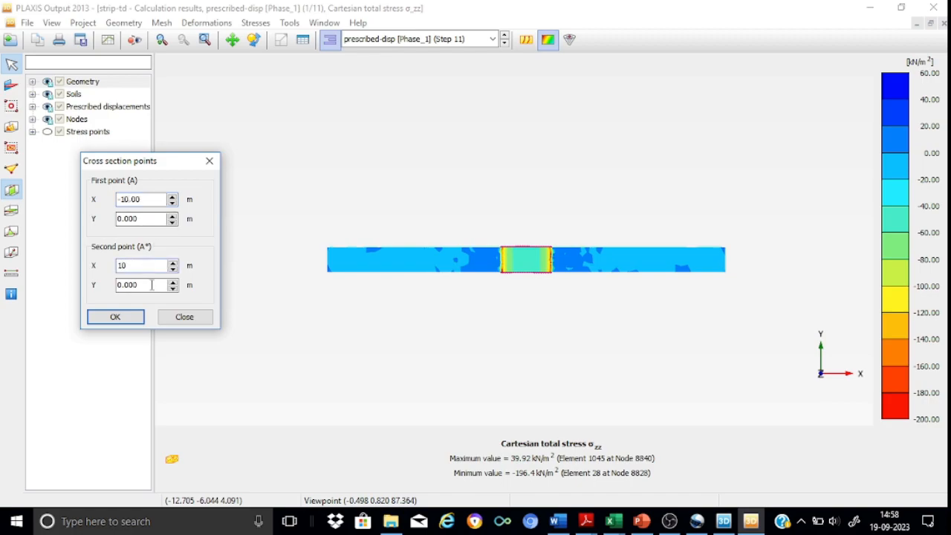
{"action": "left_click", "coordinate": [134, 319]}
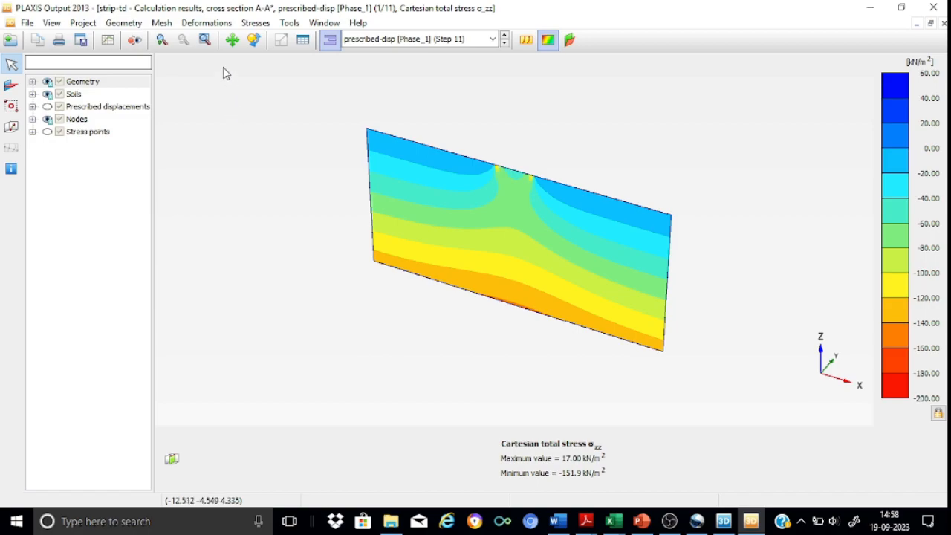
{"action": "left_click", "coordinate": [164, 42]}
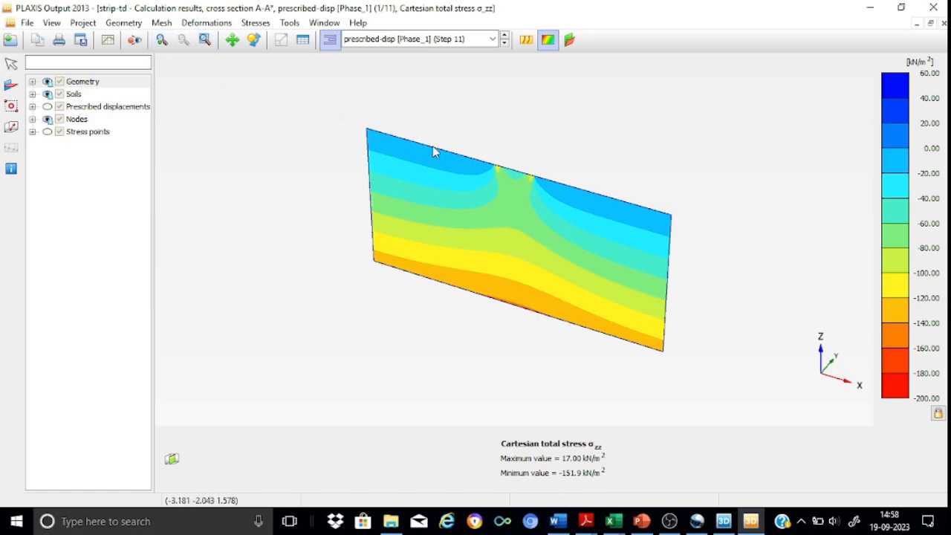
{"action": "left_click_drag", "start_coordinate": [463, 141], "coordinate": [210, 61]}
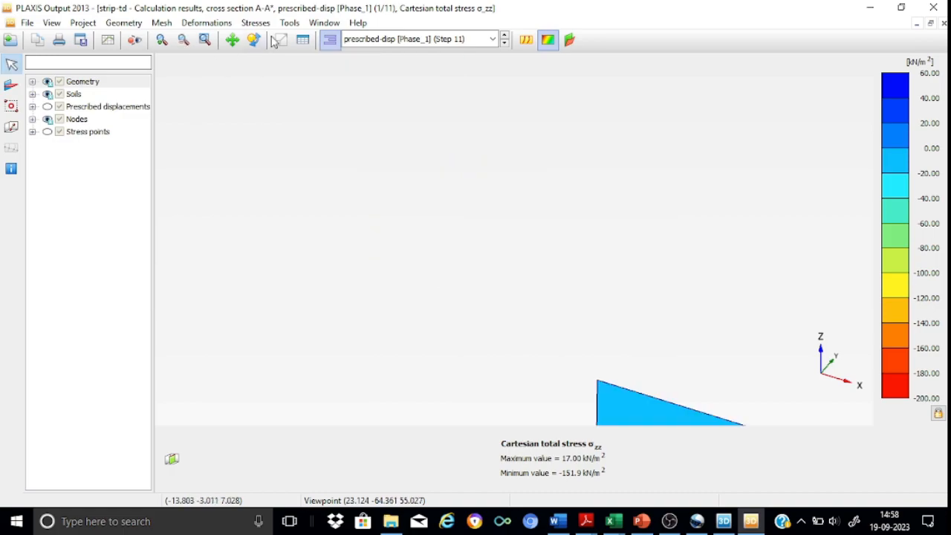
{"action": "left_click", "coordinate": [205, 41]}
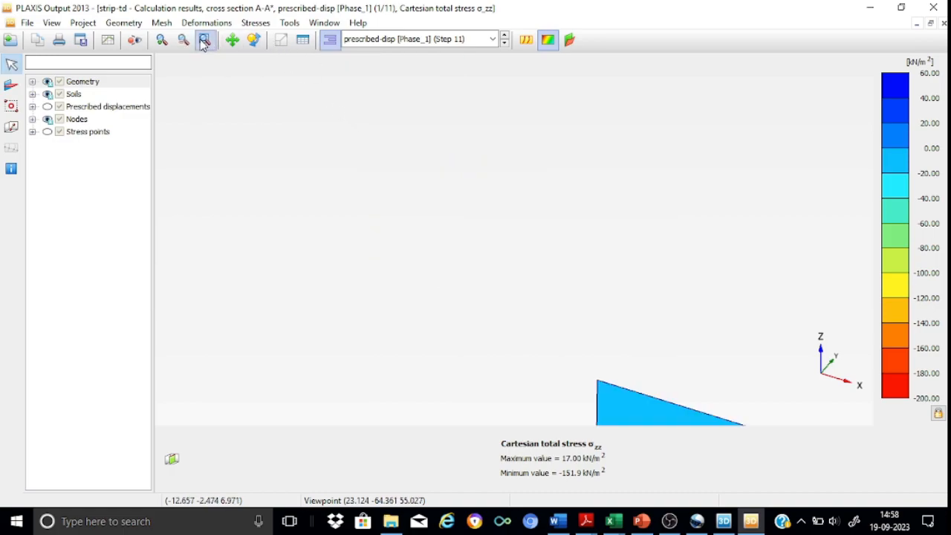
Step: Draw a line cross section about 2.1 m long along the ground surface beneath the footing, from one footing edge to the other
{"action": "left_click", "coordinate": [262, 43]}
{"action": "left_click_drag", "start_coordinate": [671, 228], "coordinate": [753, 164]}
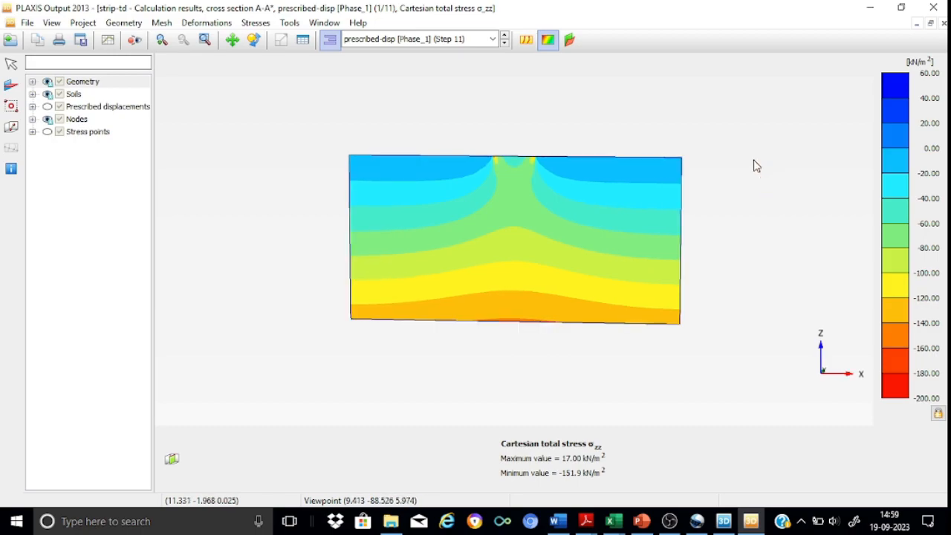
{"action": "left_click", "coordinate": [161, 41]}
{"action": "left_click_drag", "start_coordinate": [469, 139], "coordinate": [535, 192]}
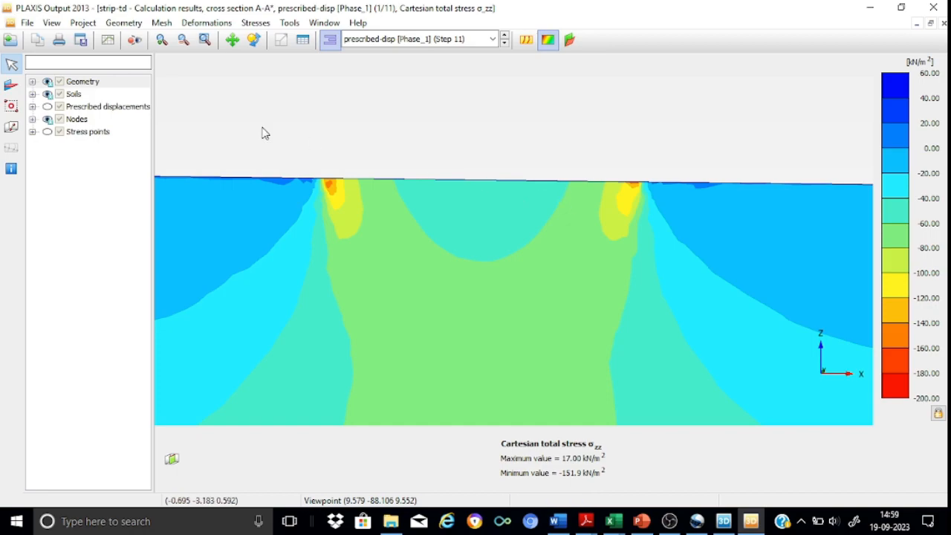
{"action": "left_click", "coordinate": [12, 129]}
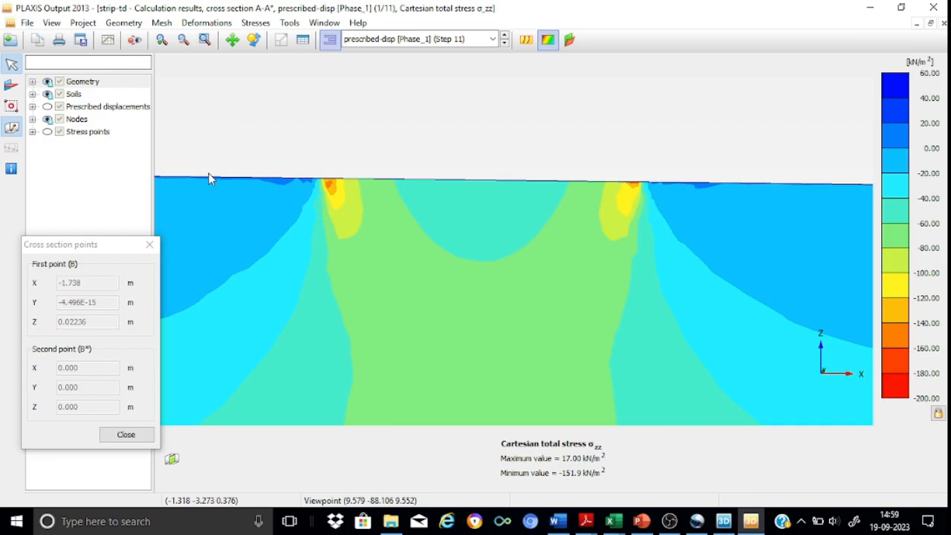
{"action": "left_click_drag", "start_coordinate": [320, 182], "coordinate": [650, 184]}
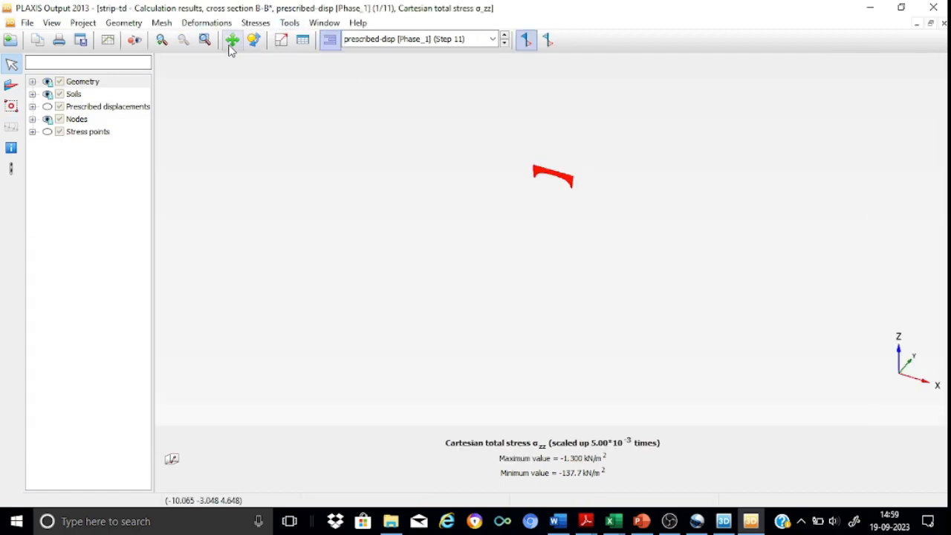
Step: Plot the cross section curve of σzz along the line beneath the footing for the prescribed-disp phase
{"action": "left_click", "coordinate": [163, 42]}
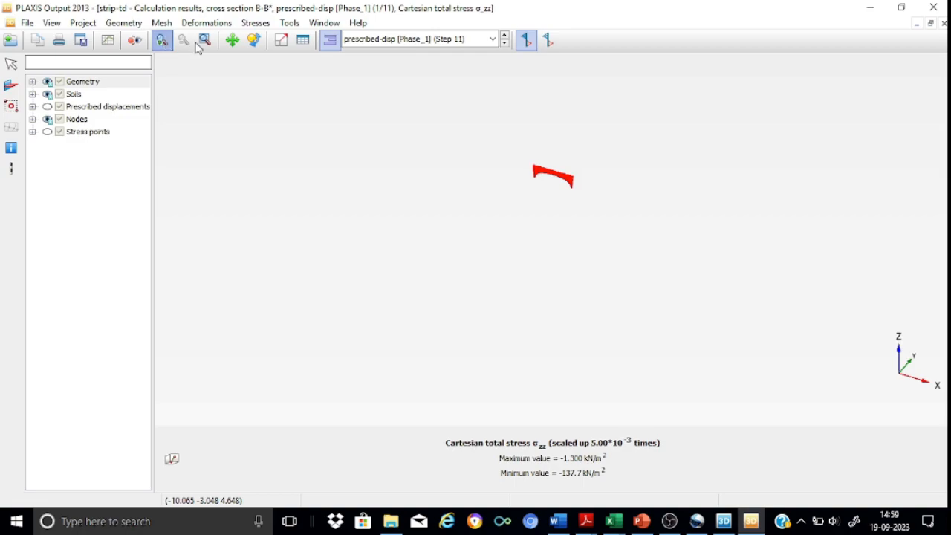
{"action": "left_click_drag", "start_coordinate": [521, 146], "coordinate": [584, 212]}
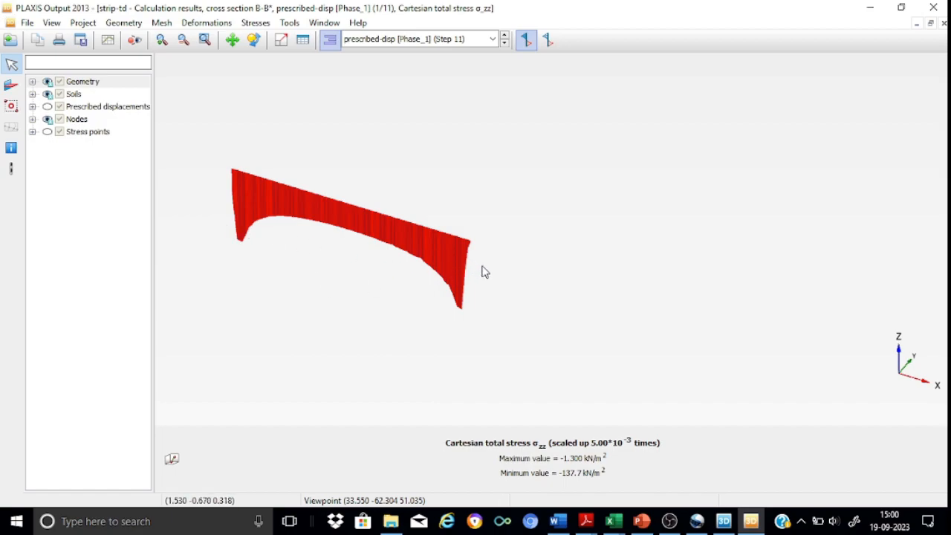
{"action": "left_click", "coordinate": [323, 23]}
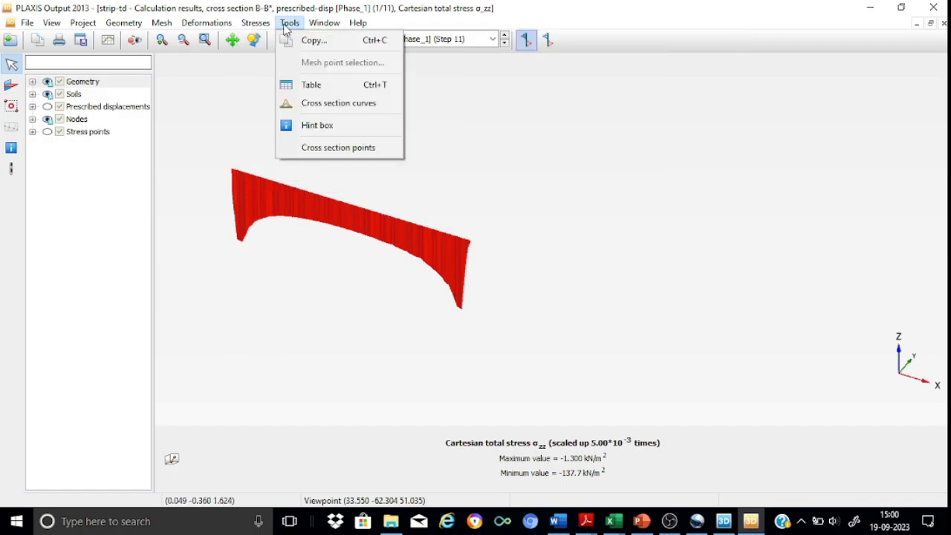
{"action": "left_click", "coordinate": [317, 104]}
{"action": "left_click", "coordinate": [257, 173]}
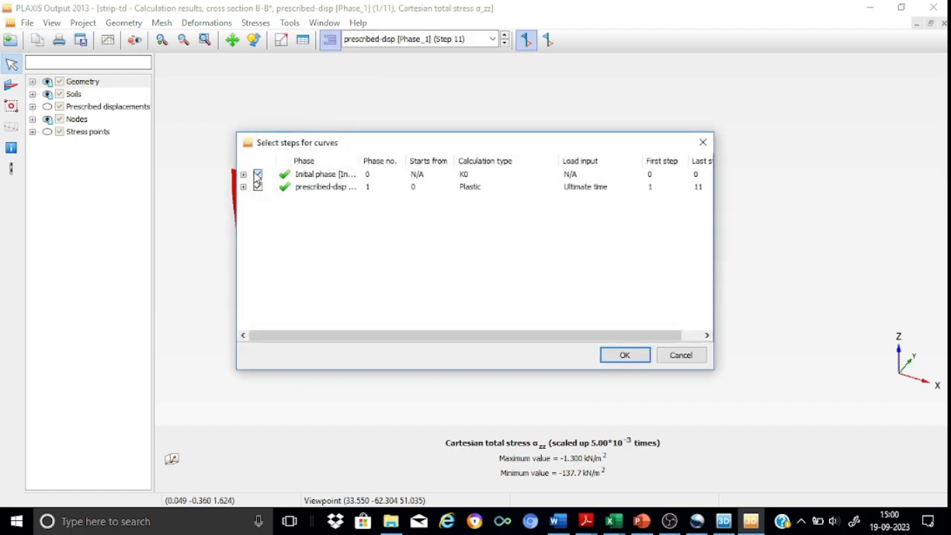
{"action": "left_click", "coordinate": [625, 355]}
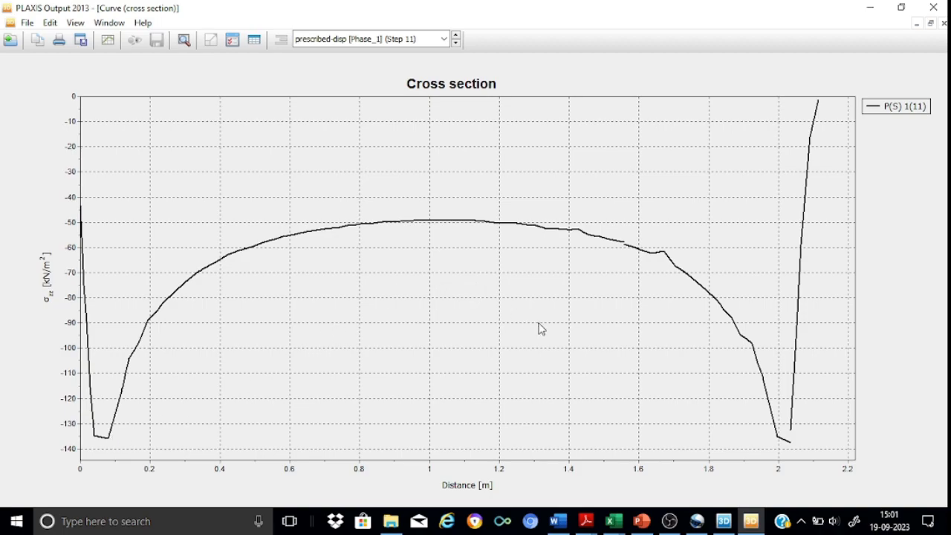
Step: Switch to the Excel workbook data-video-5.xlsx and examine the contact pressure and pressure-displacement charts with their data on Sheet1
{"action": "mouse_move", "coordinate": [612, 520]}
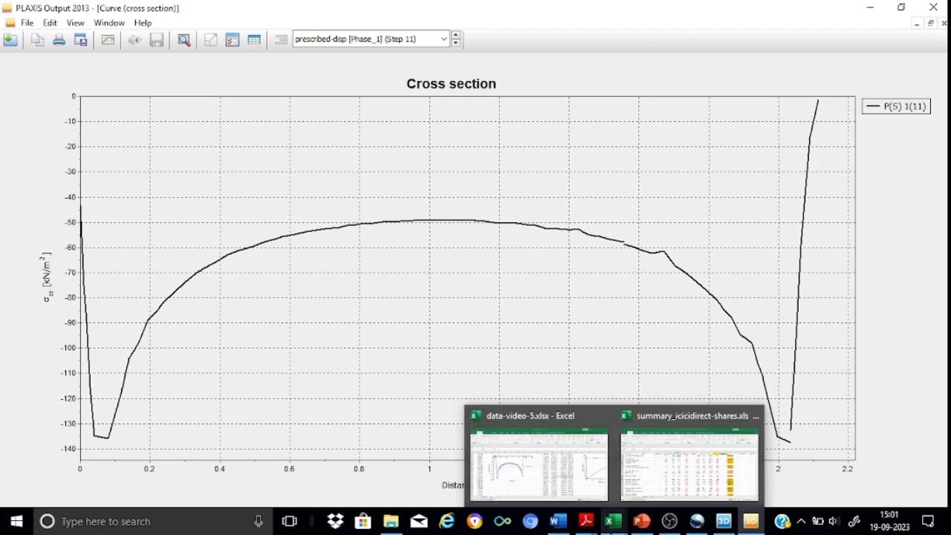
{"action": "left_click", "coordinate": [566, 505]}
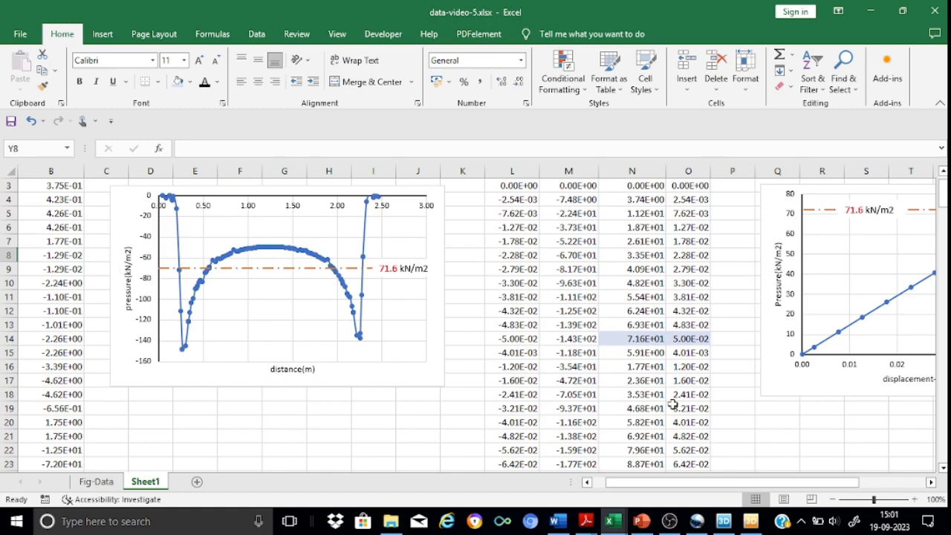
{"action": "left_click_drag", "start_coordinate": [784, 481], "coordinate": [851, 481]}
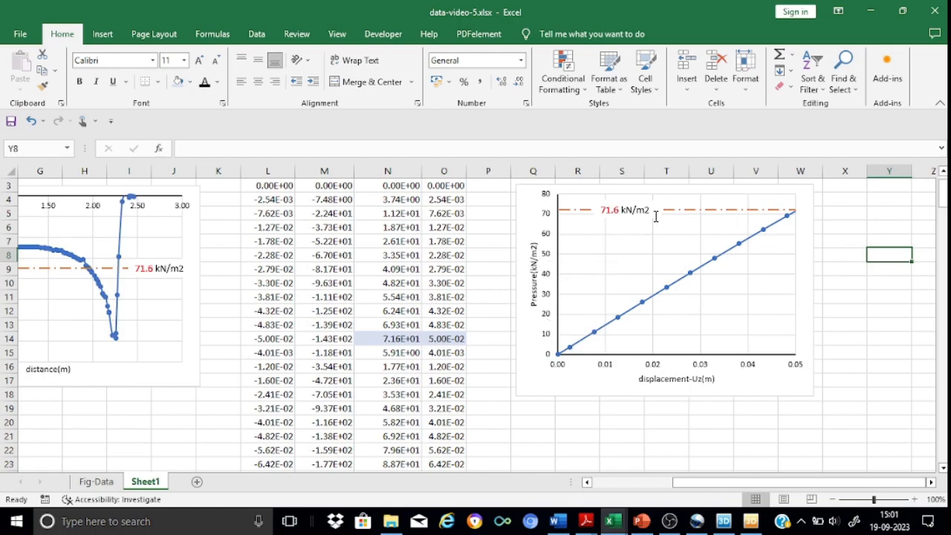
{"action": "left_click_drag", "start_coordinate": [713, 486], "coordinate": [615, 484]}
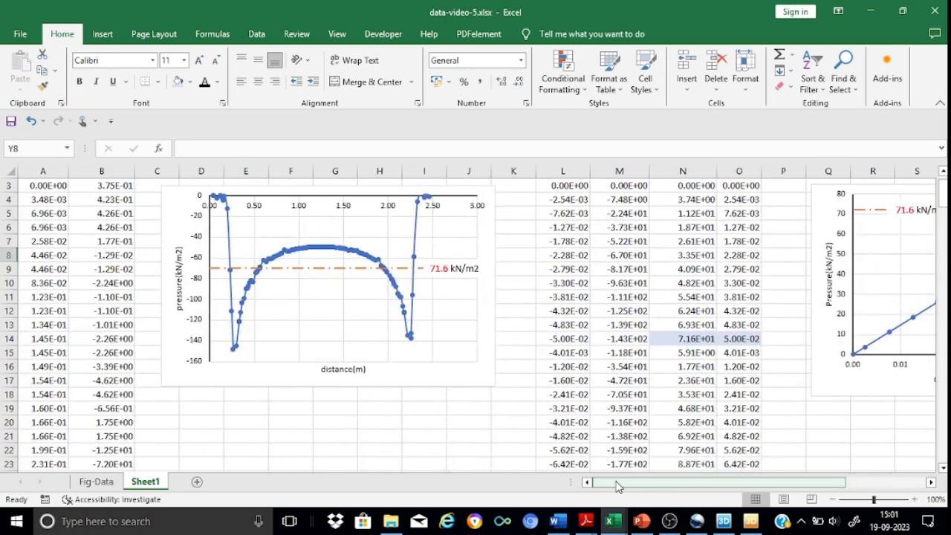
{"action": "scroll", "coordinate": [332, 416], "scroll_direction": "up", "scroll_amount": 3, "text": "ctrl"}
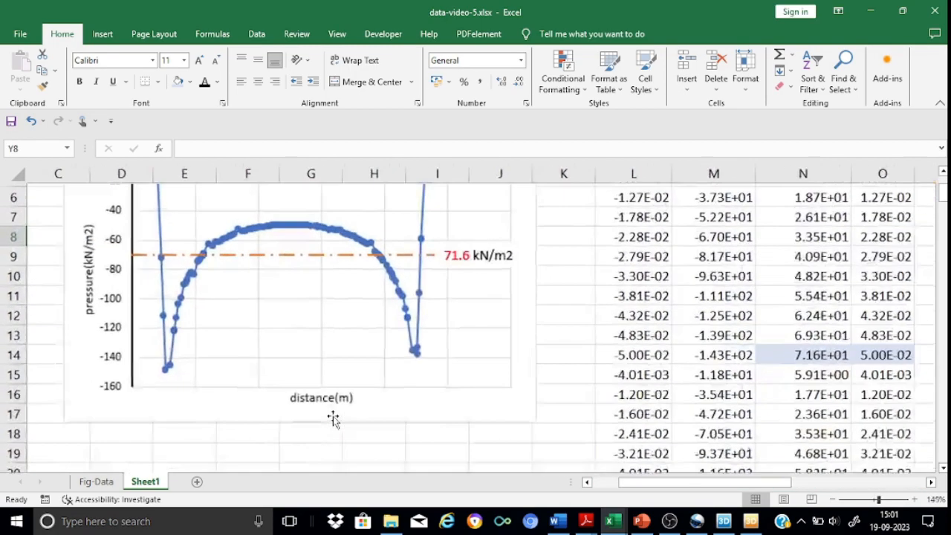
{"action": "left_click_drag", "start_coordinate": [943, 192], "coordinate": [943, 178]}
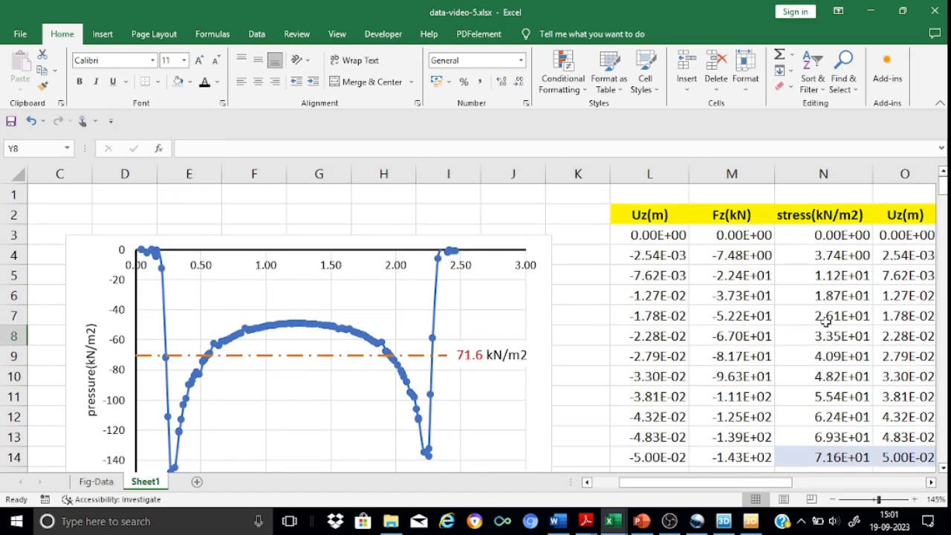
{"action": "left_click_drag", "start_coordinate": [942, 195], "coordinate": [944, 196]}
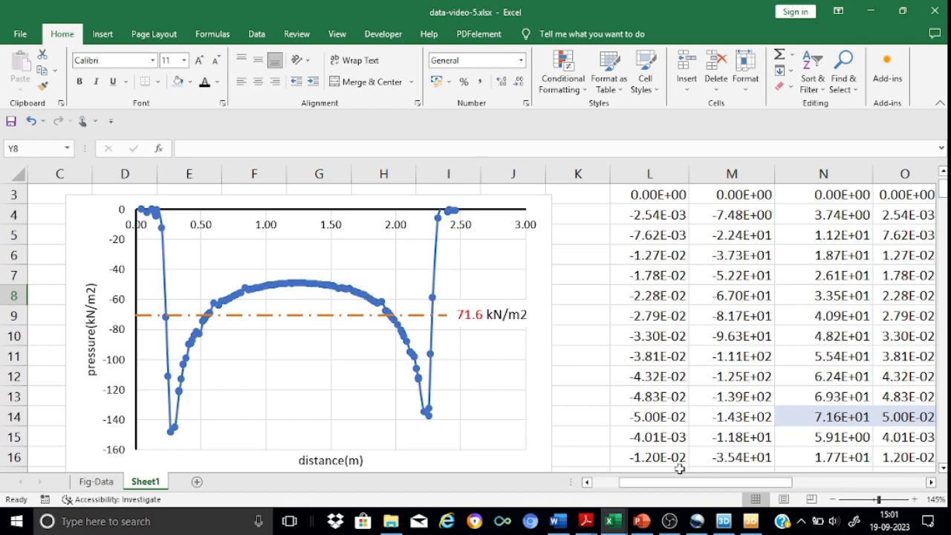
{"action": "left_click_drag", "start_coordinate": [683, 487], "coordinate": [653, 482]}
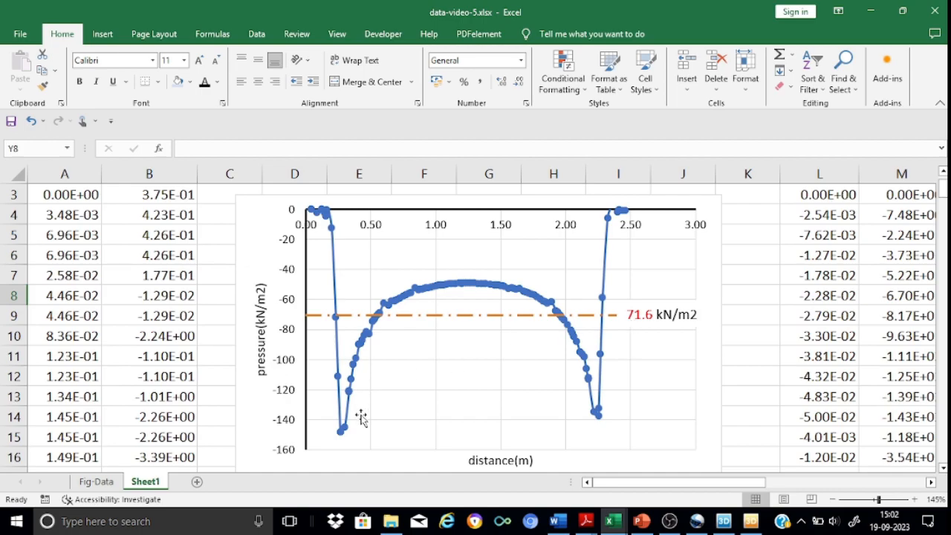
{"action": "mouse_move", "coordinate": [347, 437]}
{"action": "mouse_move", "coordinate": [475, 290]}
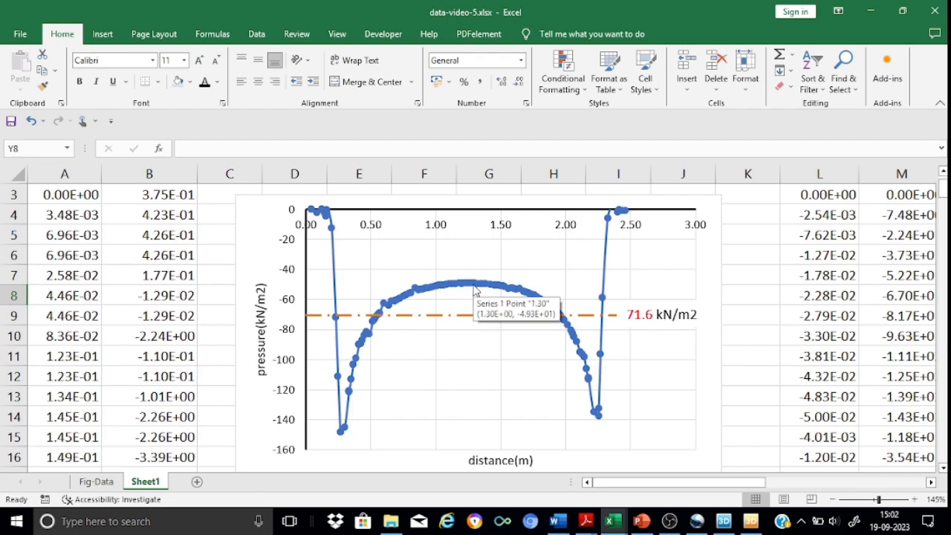